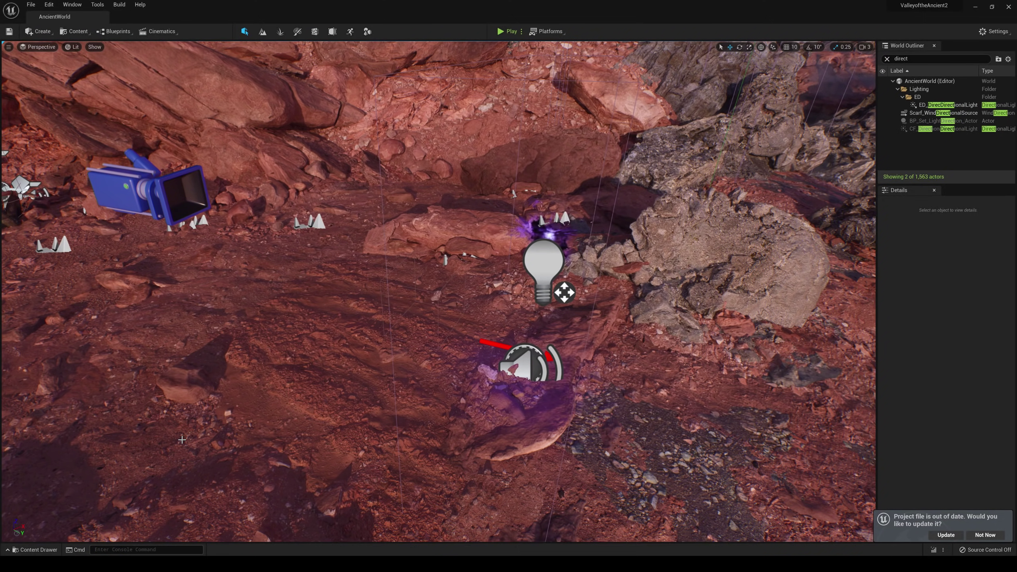
- Place the space_marine+jetpack2 skeletal mesh on the open ground near the rocks and frame it in game view
{"action": "key", "text": "ctrl+space"}
{"action": "left_click_drag", "start_coordinate": [207, 418], "coordinate": [305, 340]}
{"action": "key", "text": "f"}
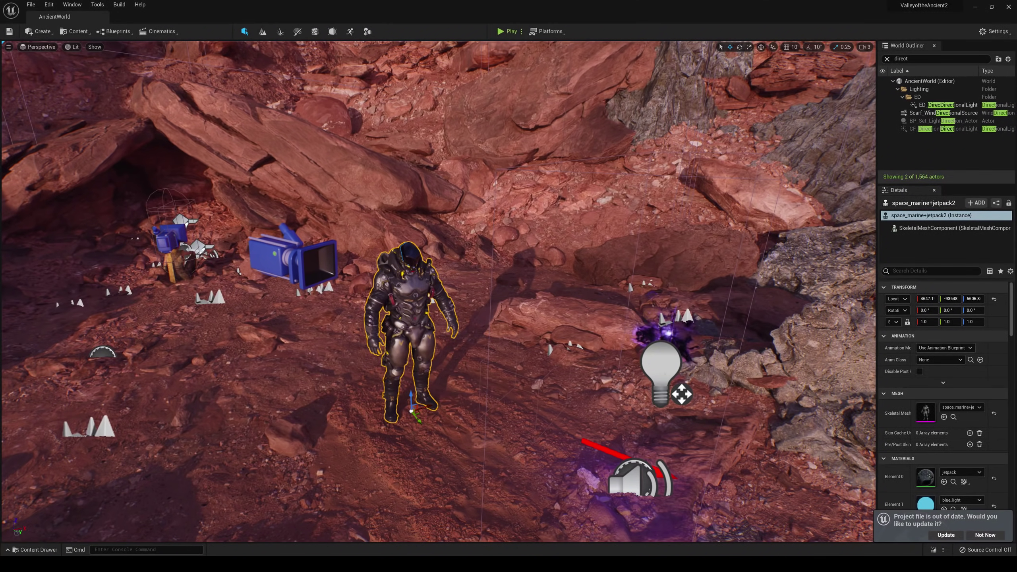
{"action": "key", "text": "g"}
{"action": "scroll", "coordinate": [438, 291], "scroll_direction": "up", "scroll_amount": 2}
{"action": "scroll", "coordinate": [336, 351], "scroll_direction": "up", "scroll_amount": 3}
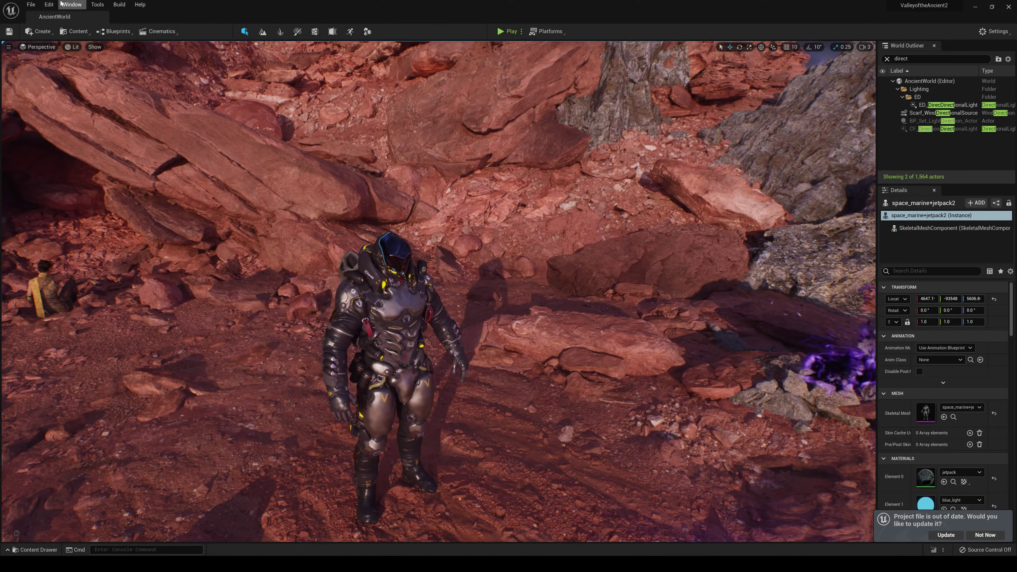
- Open the project settings and filter them for "virtual shad"
{"action": "left_click", "coordinate": [49, 4]}
{"action": "left_click", "coordinate": [86, 125]}
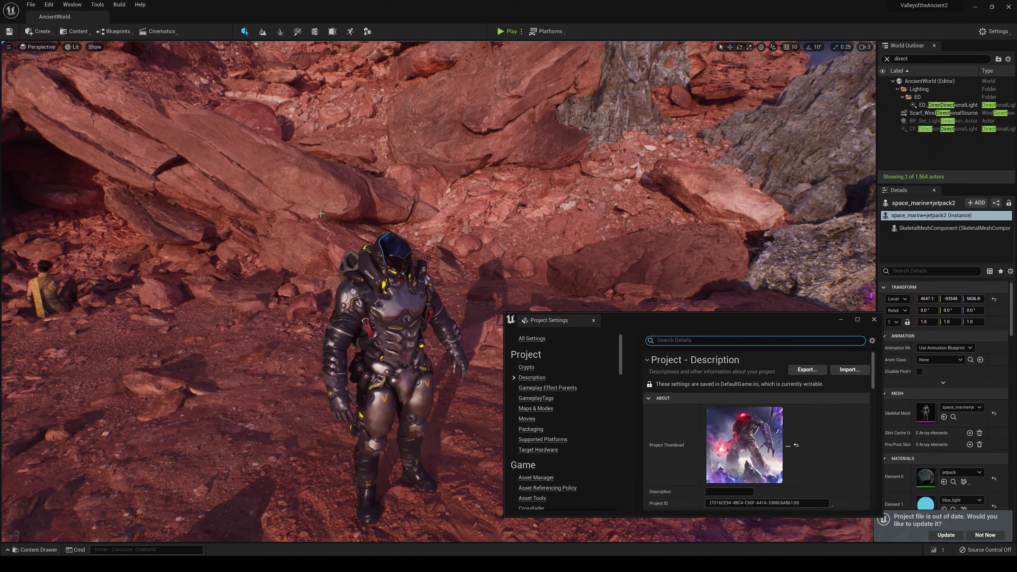
{"action": "type", "text": "virtual shad"}
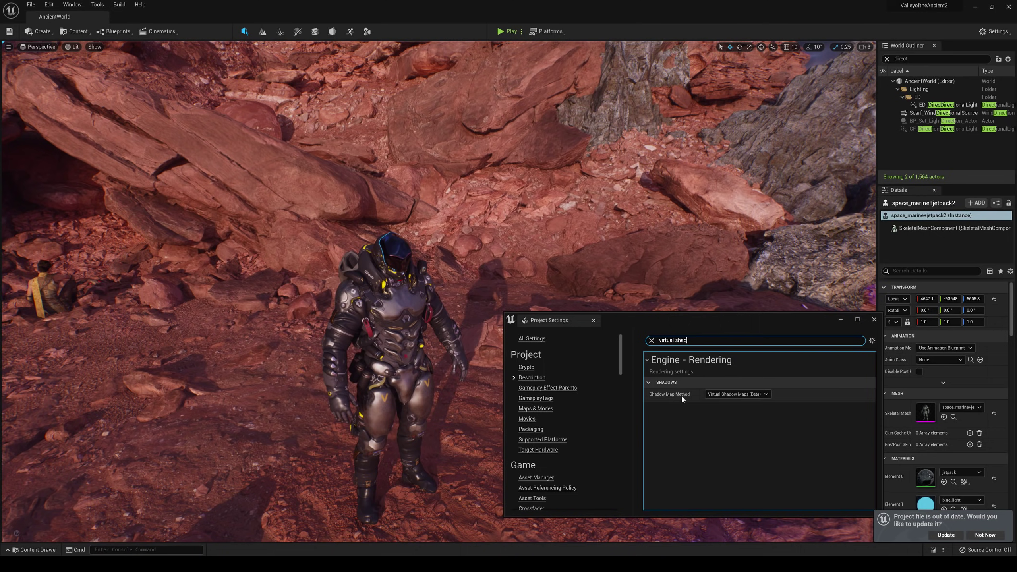
- Compare the marine's shadow by twice switching Shadow Map Method to Shadow Maps and back to Virtual Shadow Maps (Beta)
{"action": "left_click", "coordinate": [723, 394]}
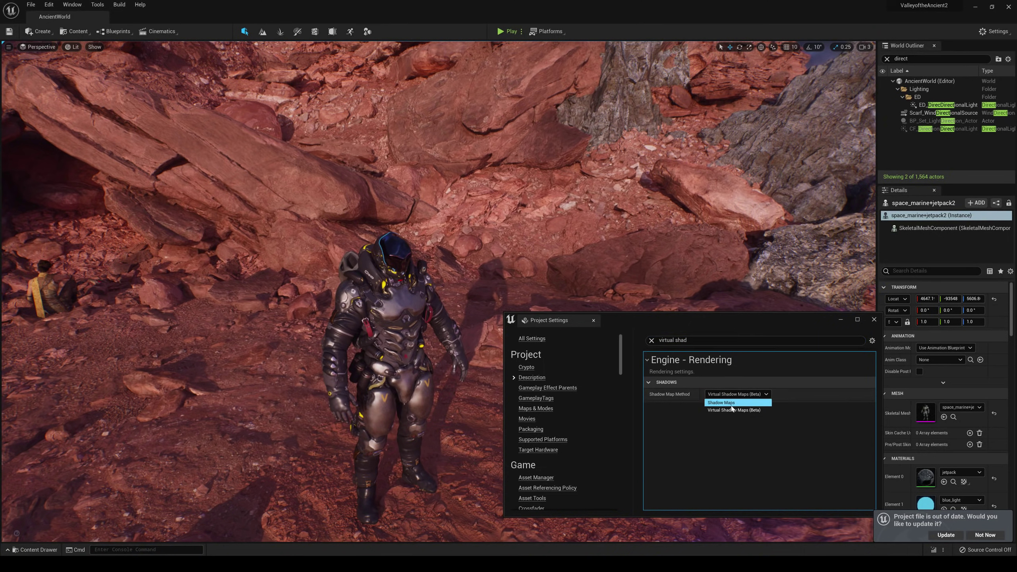
{"action": "left_click", "coordinate": [731, 403]}
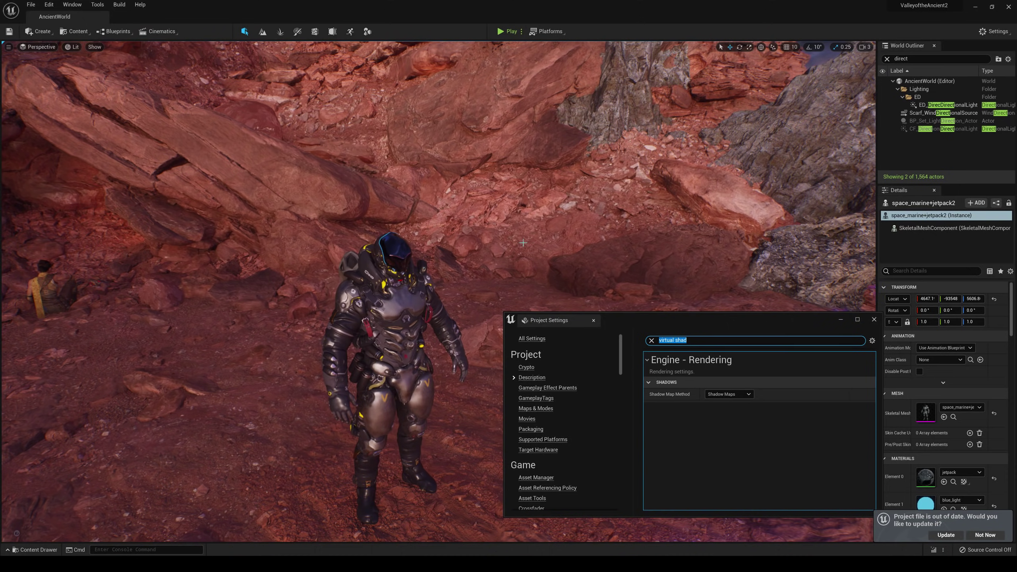
{"action": "left_click", "coordinate": [727, 393]}
{"action": "left_click", "coordinate": [733, 413]}
{"action": "right_click_drag", "start_coordinate": [405, 397], "coordinate": [463, 429]}
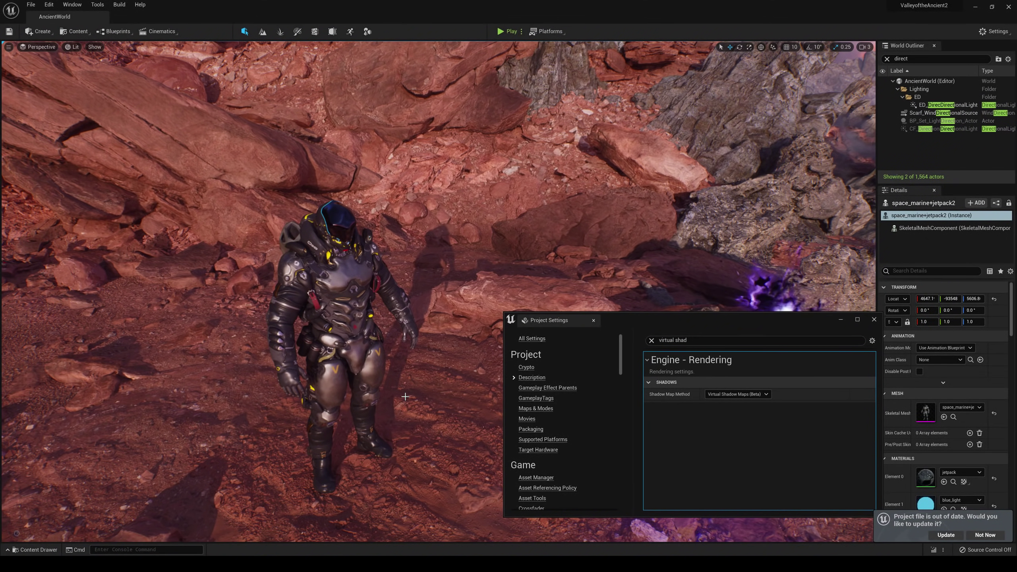
{"action": "left_click", "coordinate": [736, 394]}
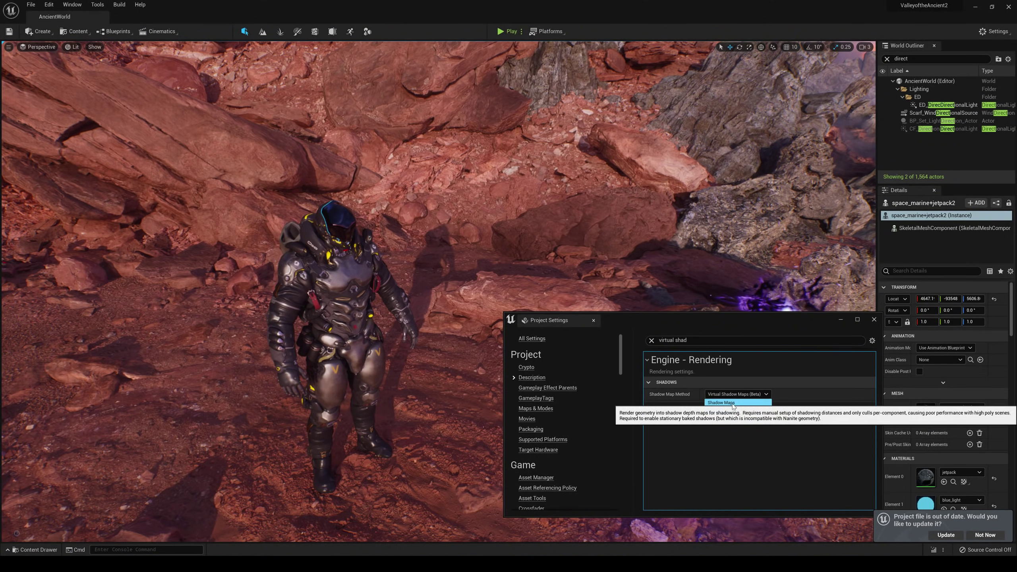
{"action": "left_click", "coordinate": [722, 402]}
{"action": "left_click", "coordinate": [728, 394]}
{"action": "left_click", "coordinate": [724, 409]}
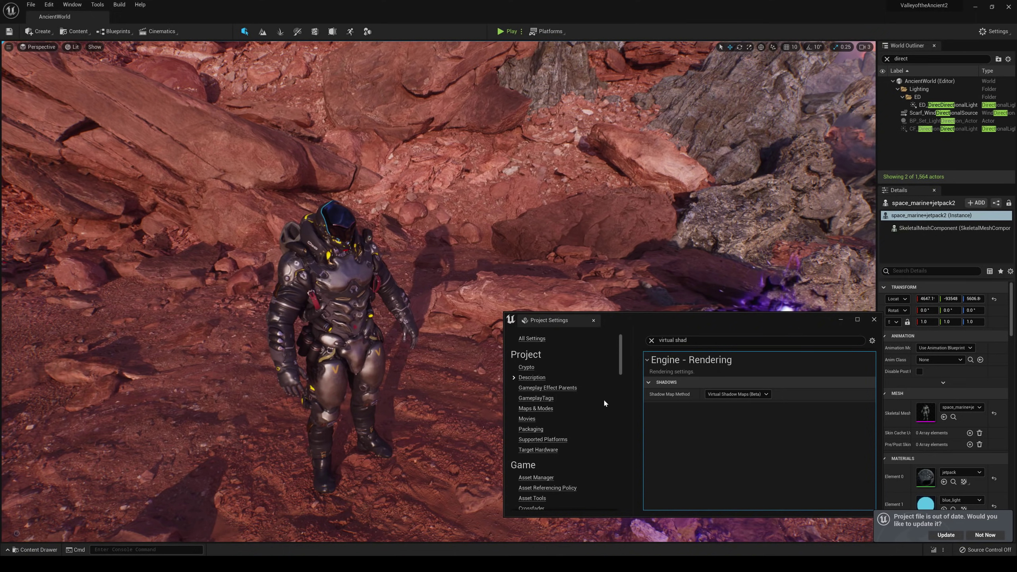
- Add a spot light to the level
{"action": "left_click", "coordinate": [31, 33]}
{"action": "mouse_move", "coordinate": [80, 54]}
{"action": "left_click", "coordinate": [158, 76]}
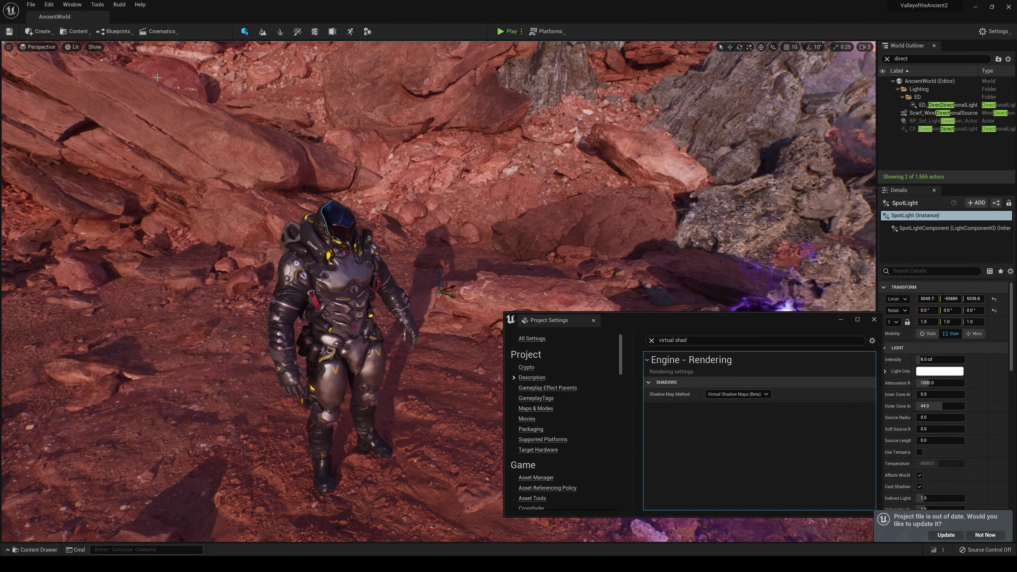
- Add a point light to the level and move it to just above and behind the marine's shoulder
{"action": "left_click", "coordinate": [31, 32]}
{"action": "mouse_move", "coordinate": [60, 54]}
{"action": "left_click", "coordinate": [152, 66]}
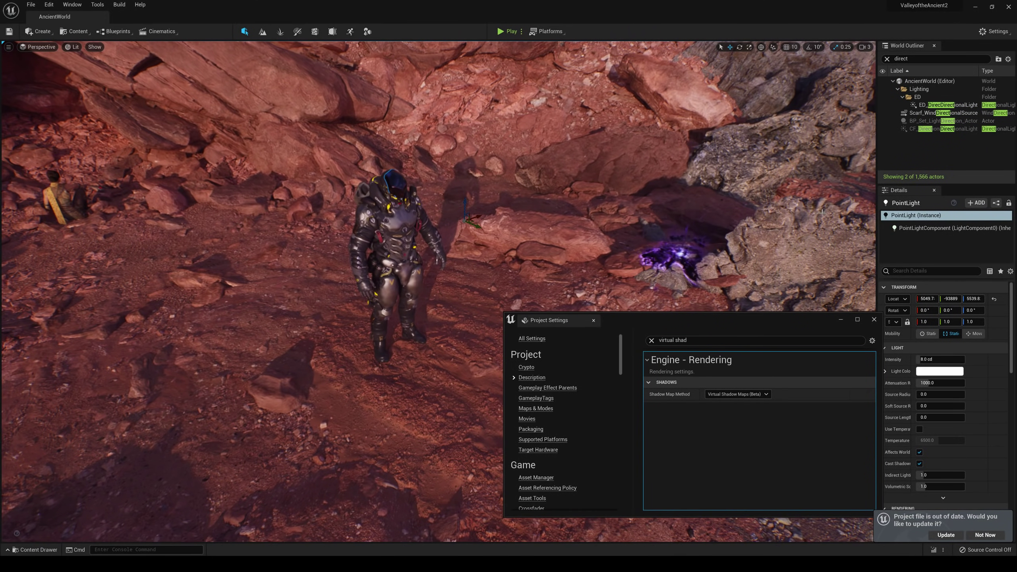
{"action": "right_click_drag", "start_coordinate": [427, 212], "coordinate": [443, 216]}
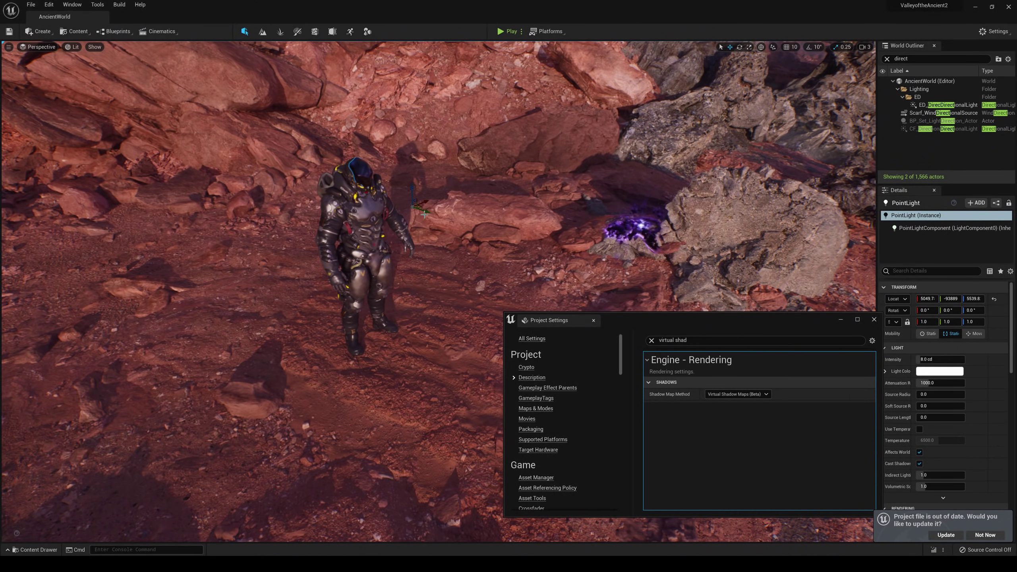
{"action": "left_click_drag", "start_coordinate": [427, 212], "coordinate": [289, 162]}
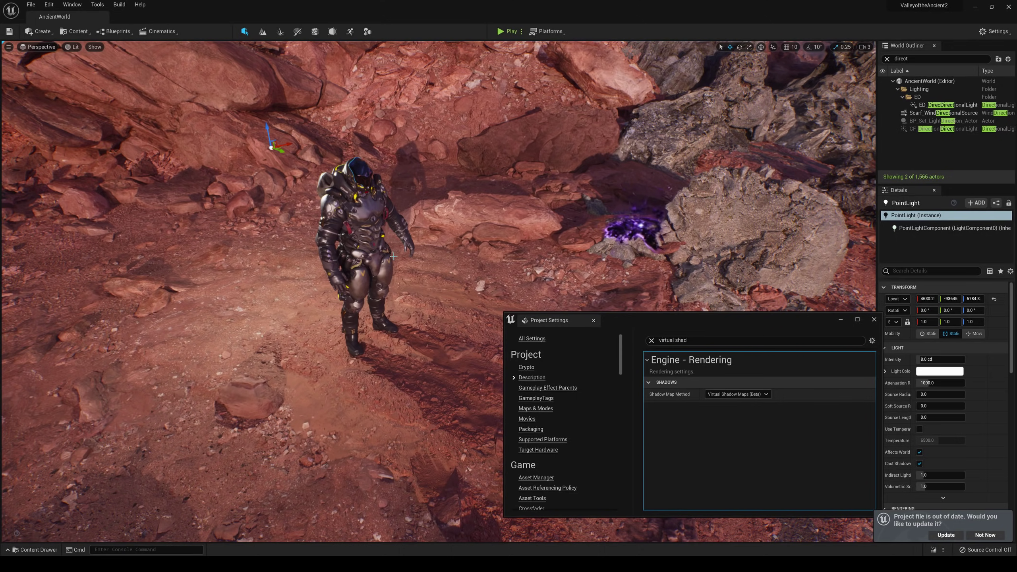
{"action": "middle_click_drag", "start_coordinate": [394, 256], "coordinate": [435, 256]}
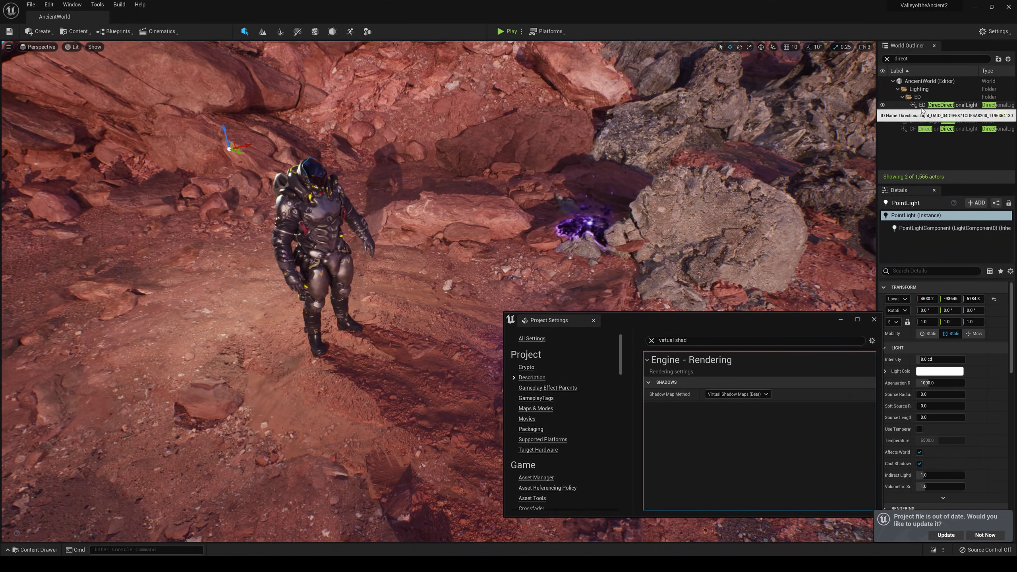
- Hide the ED directional light and reposition the point light beside the marine so it casts a clear shadow across the ground
{"action": "left_click", "coordinate": [883, 105]}
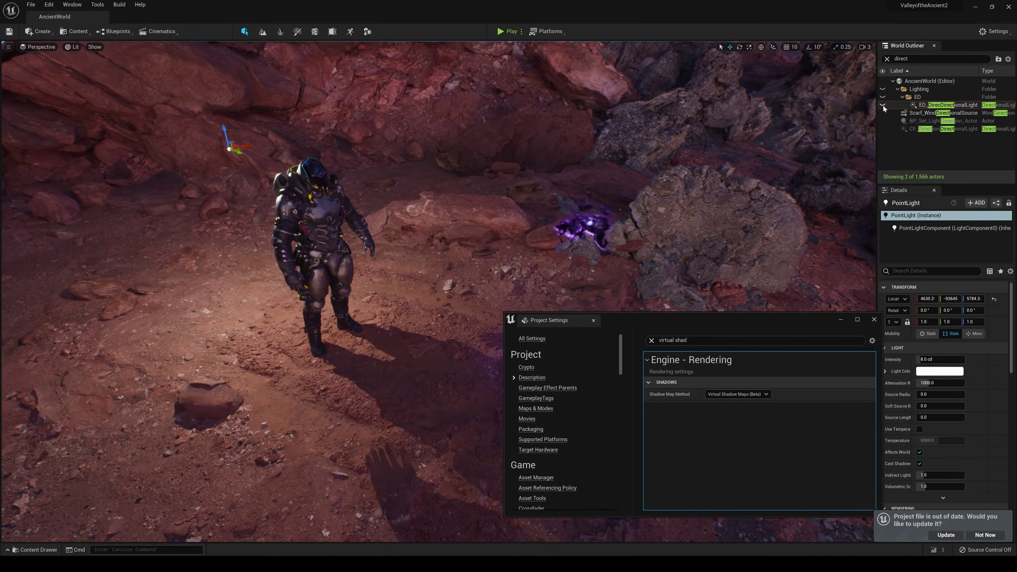
{"action": "right_click_drag", "start_coordinate": [556, 171], "coordinate": [592, 171]}
{"action": "mouse_move", "coordinate": [197, 149]}
{"action": "left_mouse_down"}
{"action": "mouse_move", "coordinate": [209, 166]}
{"action": "mouse_move", "coordinate": [197, 160]}
{"action": "left_mouse_up"}
{"action": "right_click_drag", "start_coordinate": [200, 170], "coordinate": [276, 176]}
{"action": "left_click_drag", "start_coordinate": [230, 222], "coordinate": [323, 219]}
{"action": "right_click_drag", "start_coordinate": [323, 218], "coordinate": [280, 192]}
{"action": "left_click_drag", "start_coordinate": [414, 209], "coordinate": [358, 221]}
{"action": "right_click_drag", "start_coordinate": [398, 235], "coordinate": [420, 245]}
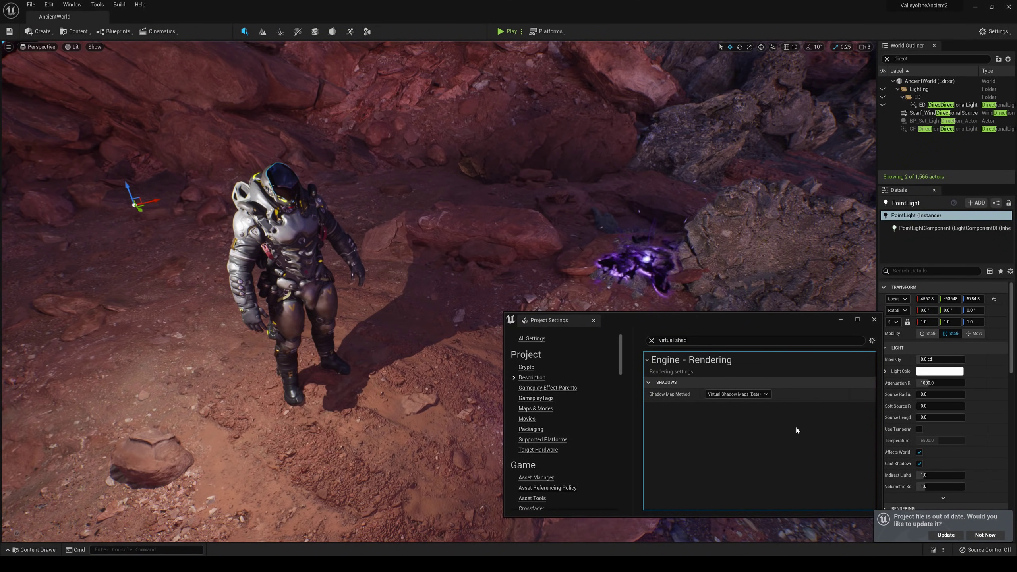
- Set the Shadow Map Method to Shadow Maps and make the point light's mobility Movable
{"action": "left_click", "coordinate": [741, 395]}
{"action": "left_click", "coordinate": [721, 402]}
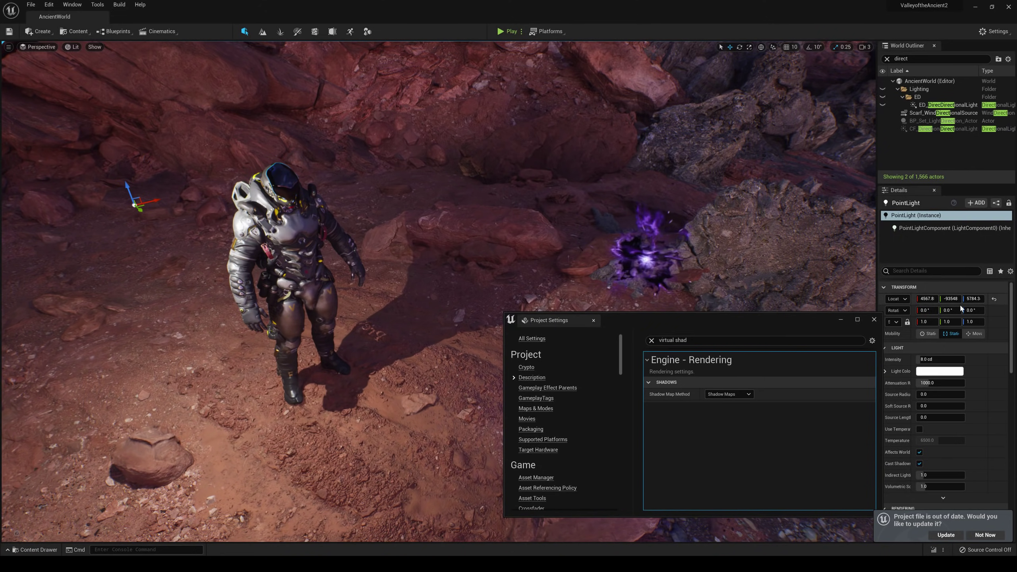
{"action": "left_click", "coordinate": [975, 333]}
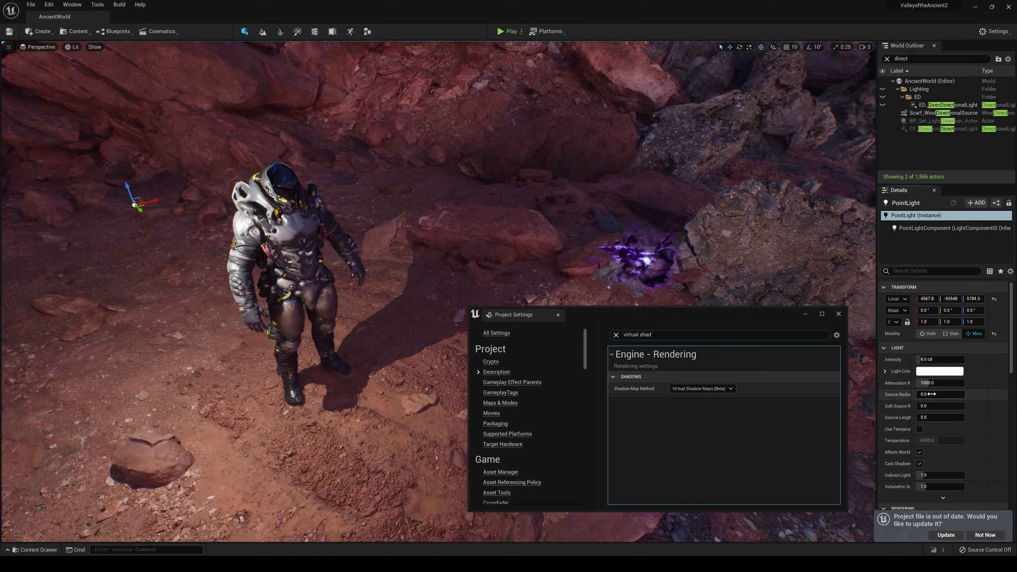
- Set the point light's source radius to 10, try 1 for comparison, and set it back to 10
{"action": "type", "text": "0"}
{"action": "key", "text": "Return"}
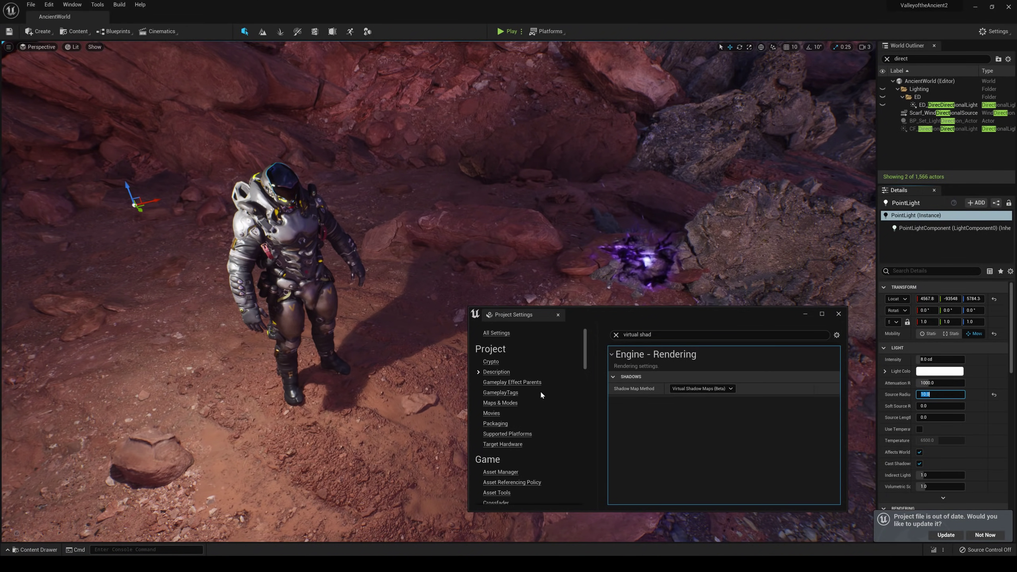
{"action": "right_click_drag", "start_coordinate": [330, 374], "coordinate": [376, 385]}
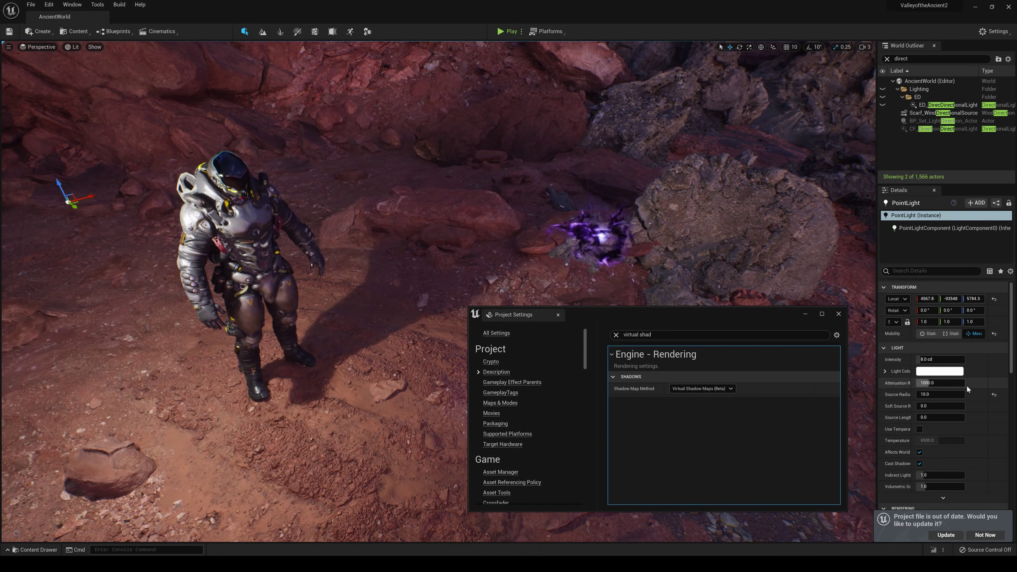
{"action": "left_click", "coordinate": [939, 394]}
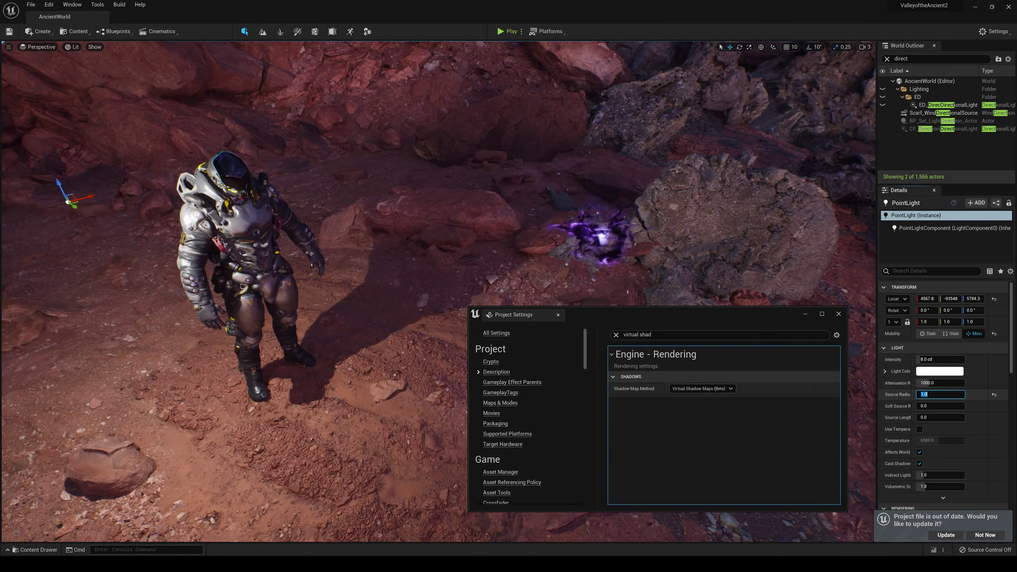
{"action": "type", "text": "10"}
{"action": "key", "text": "Return"}
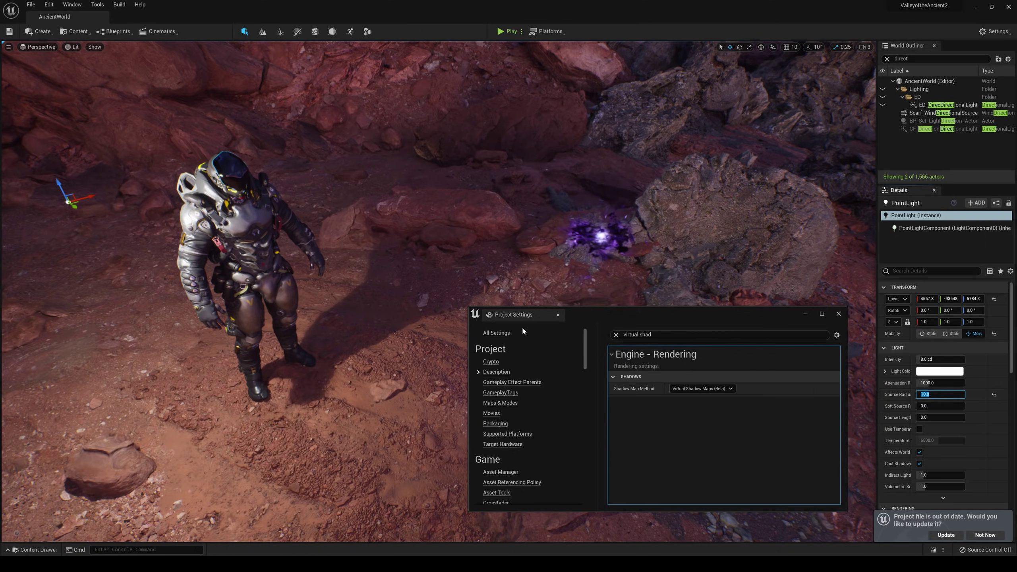
- Open the Output Log
{"action": "key", "text": "ctrl+space"}
{"action": "left_click", "coordinate": [76, 5]}
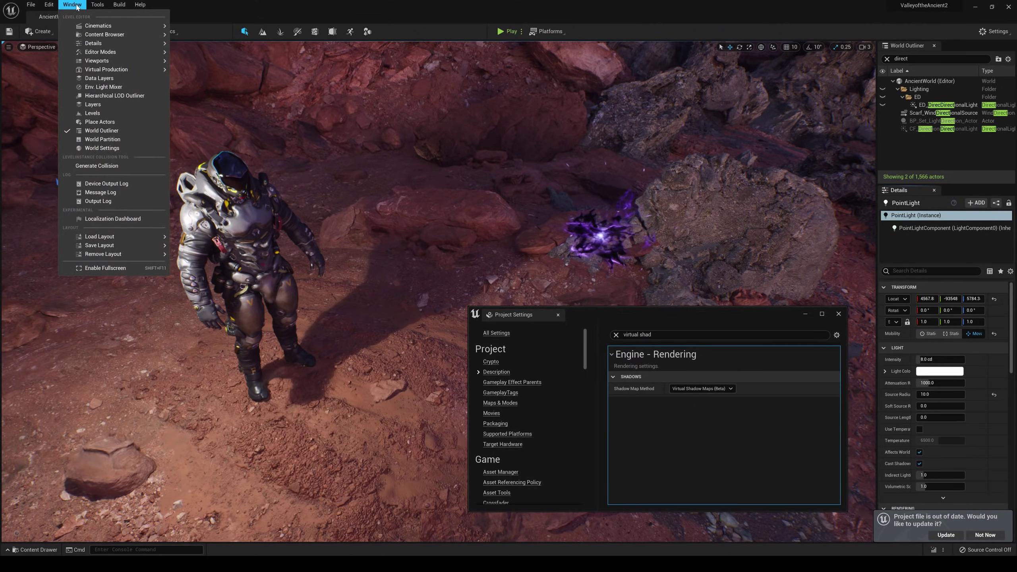
{"action": "left_click", "coordinate": [100, 202]}
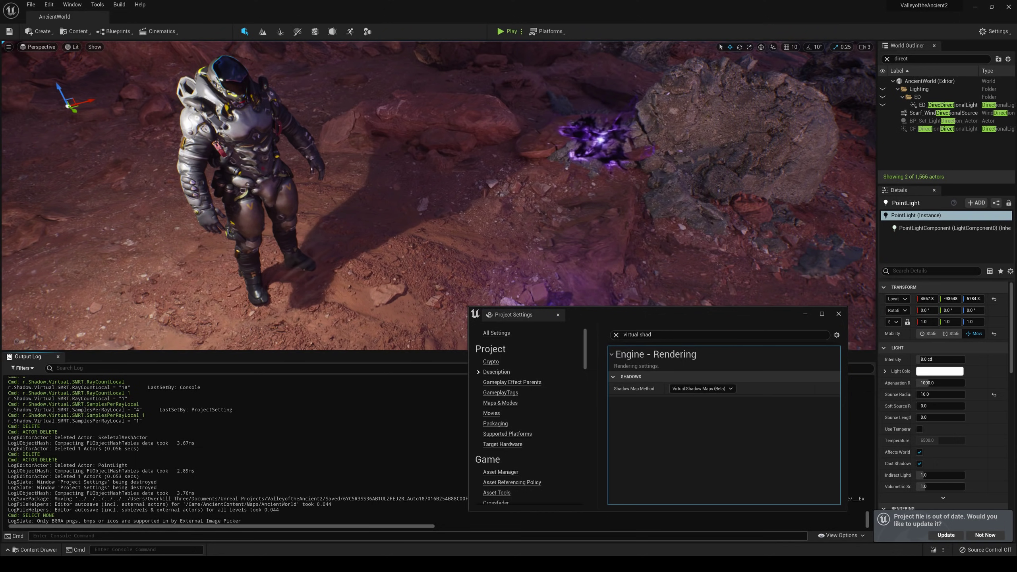
- Query the current value of the console variable r.Shadow.Virtual.SMRT.SamplesPerRayLocal
{"action": "key", "text": "grave"}
{"action": "type", "text": "r."}
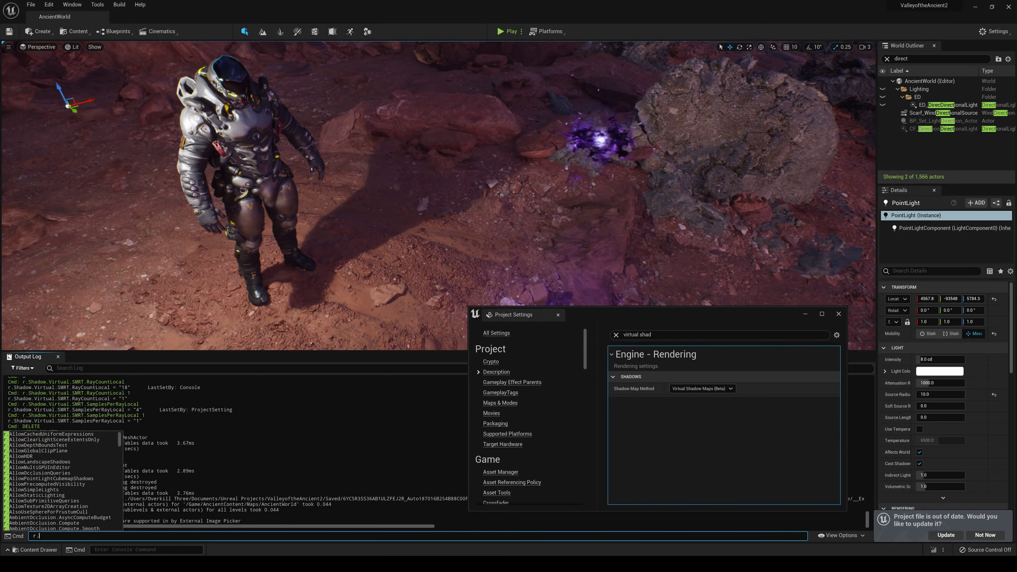
{"action": "type", "text": "shadow"}
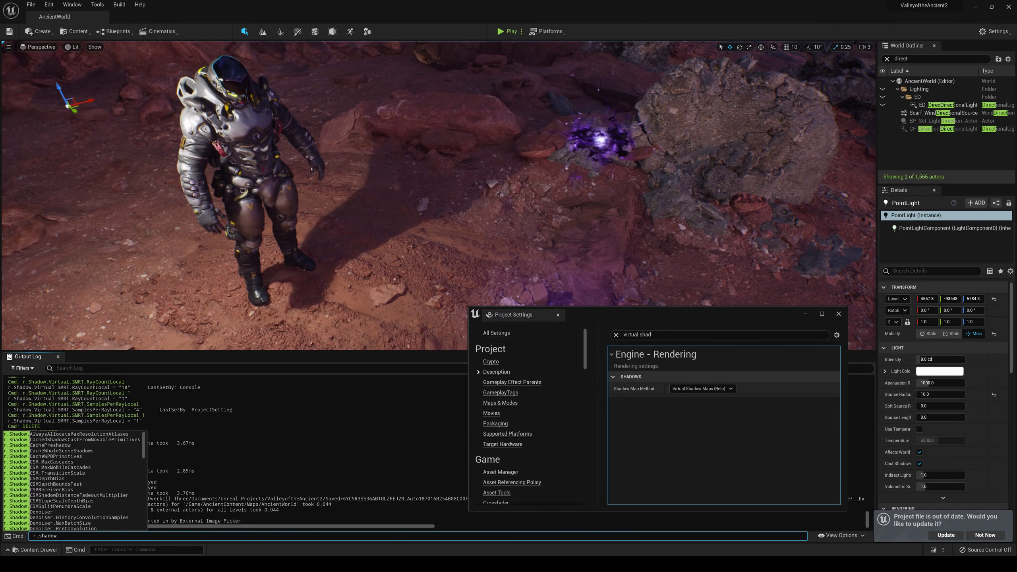
{"action": "type", "text": ".virtual.smrt"}
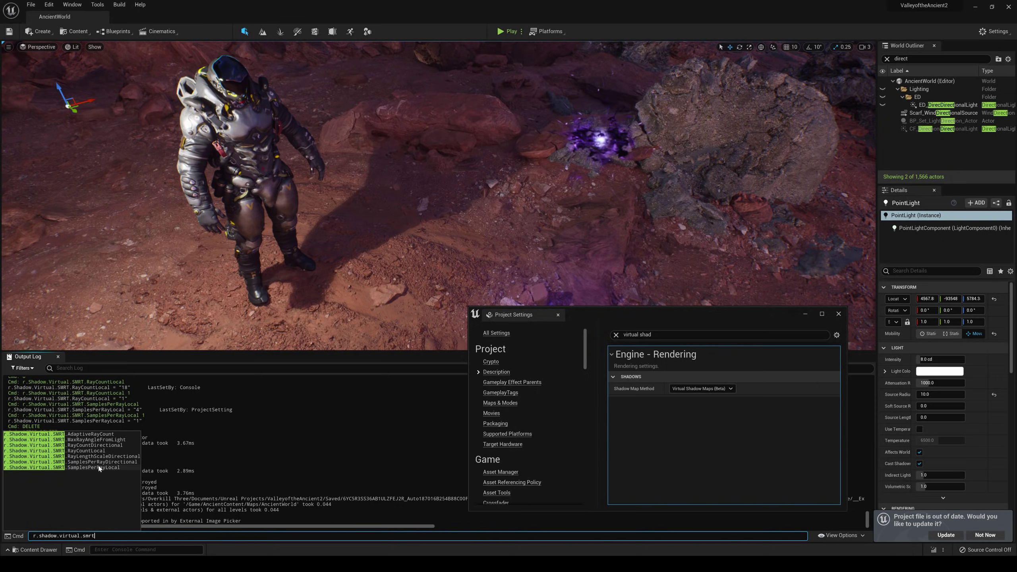
{"action": "left_click", "coordinate": [114, 467]}
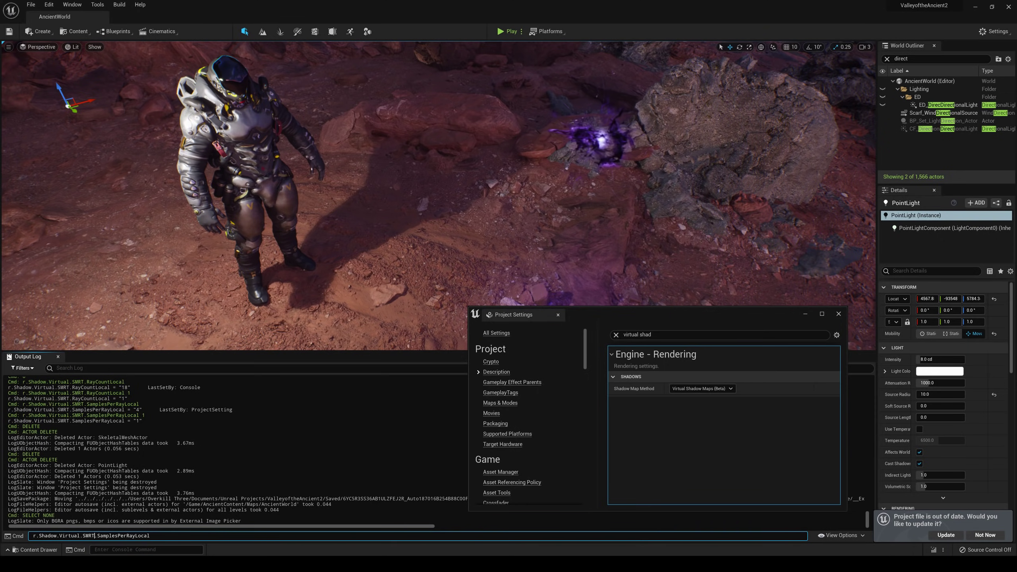
{"action": "key", "text": "Return"}
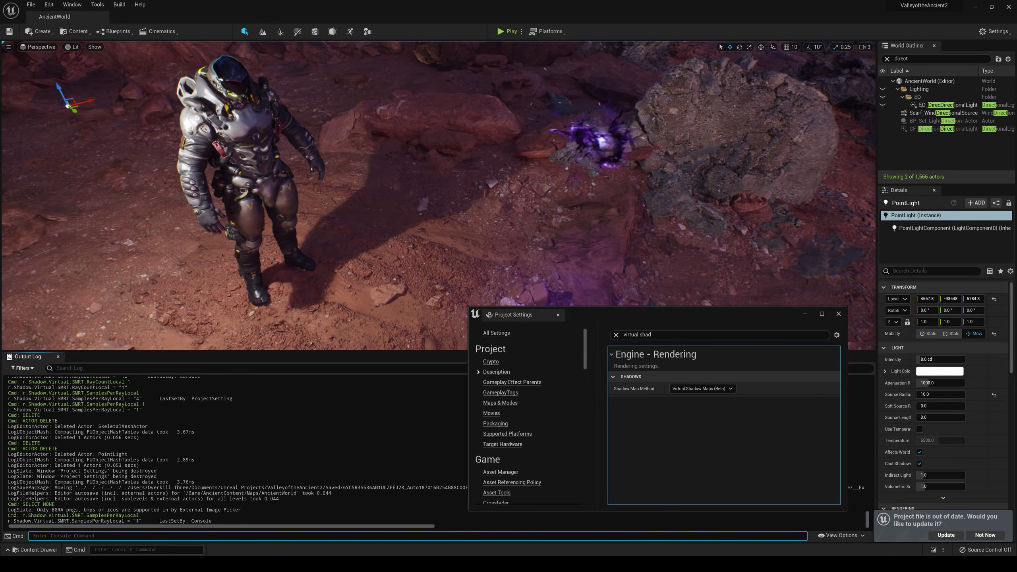
- Set r.Shadow.Virtual.SMRT.SamplesPerRayLocal to 4 through the console
{"action": "key", "text": "Up"}
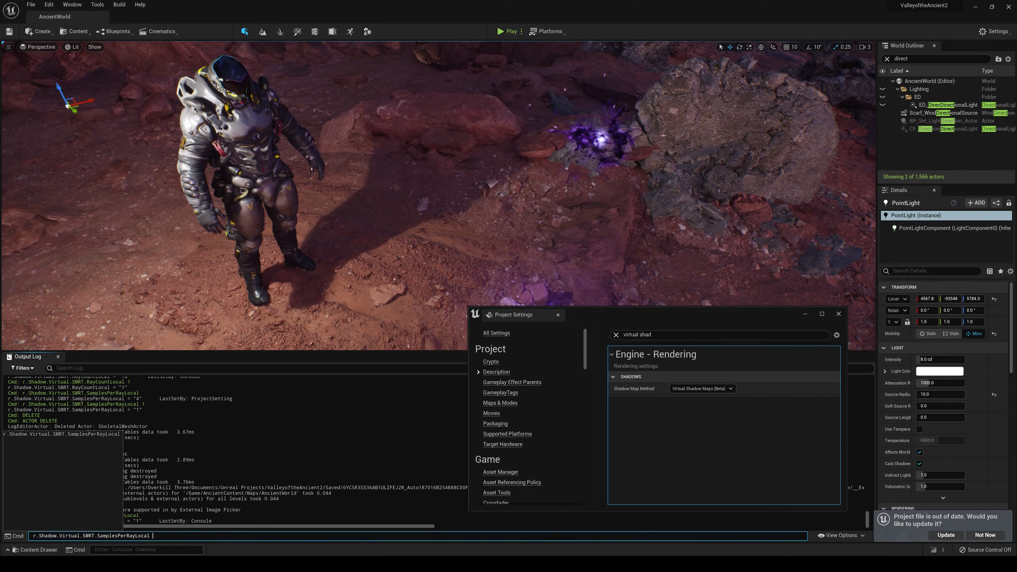
{"action": "key", "text": "Escape"}
{"action": "type", "text": "4"}
{"action": "key", "text": "Return"}
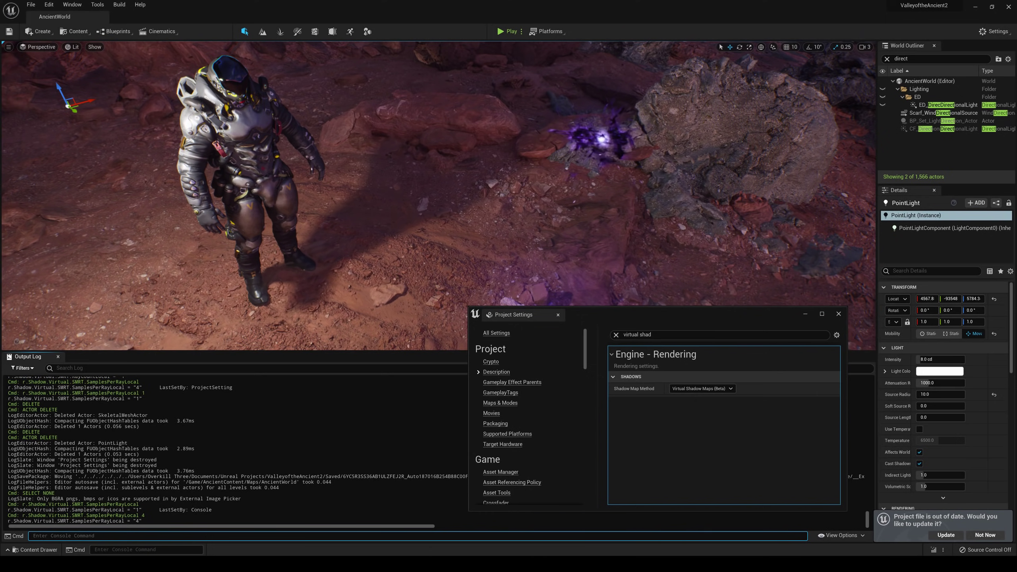
- Raise r.Shadow.Virtual.SMRT.SamplesPerRayLocal to 8 through the console
{"action": "key", "text": "Up"}
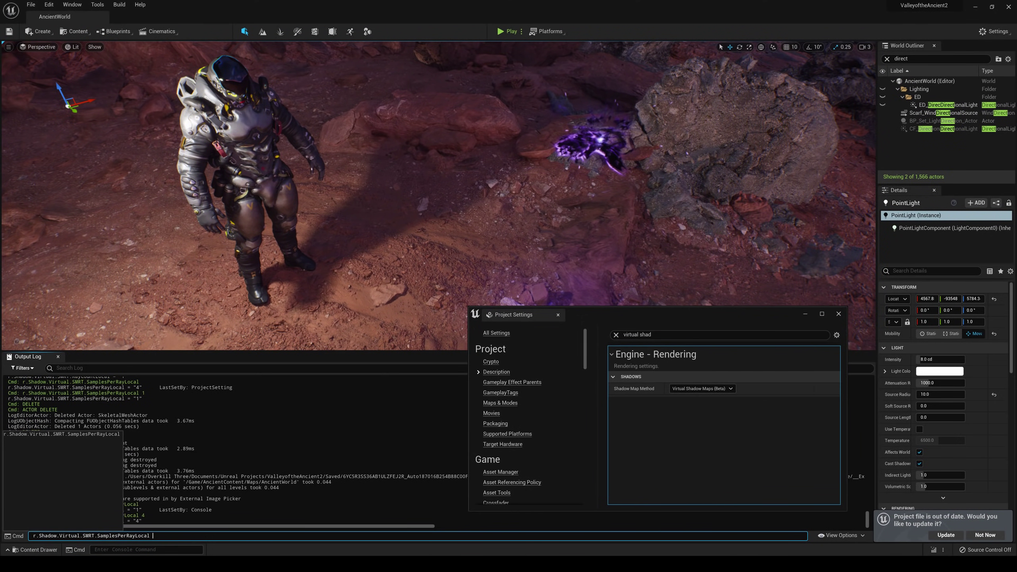
{"action": "type", "text": "8"}
{"action": "key", "text": "Return"}
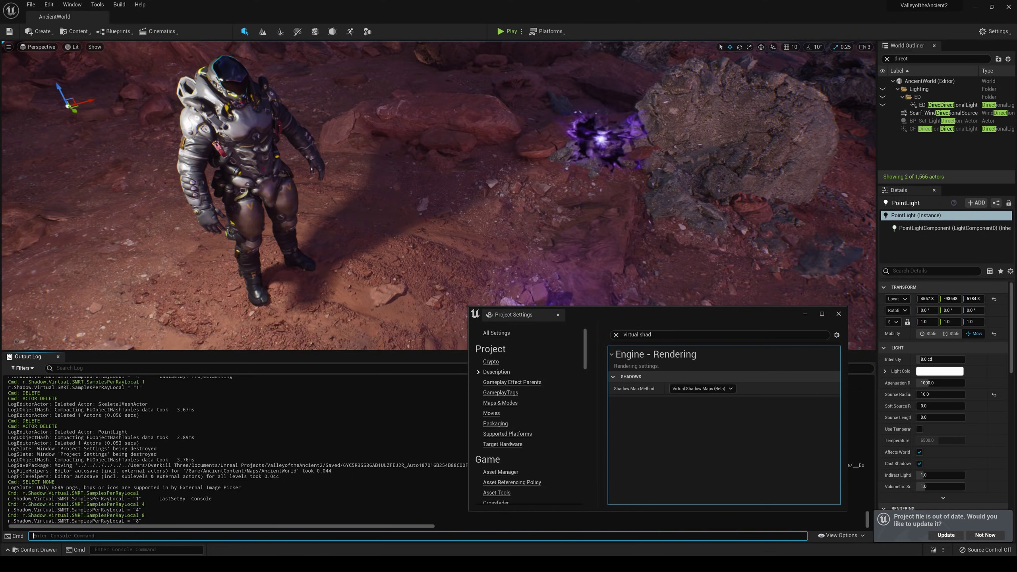
- Set r.Shadow.Virtual.SMRT.SamplesPerRayLocal to 1 through the console
{"action": "key", "text": "Up"}
{"action": "key", "text": "BackSpace"}
{"action": "type", "text": "1"}
{"action": "key", "text": "Return"}
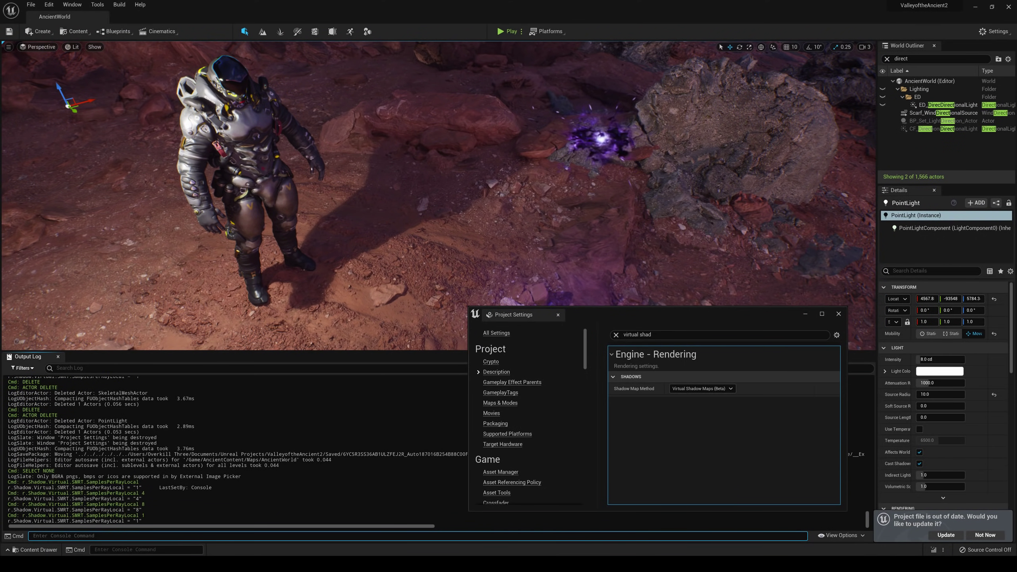
- Set r.Shadow.Virtual.SMRT.SamplesPerRayLocal to 4 through the console
{"action": "key", "text": "Up"}
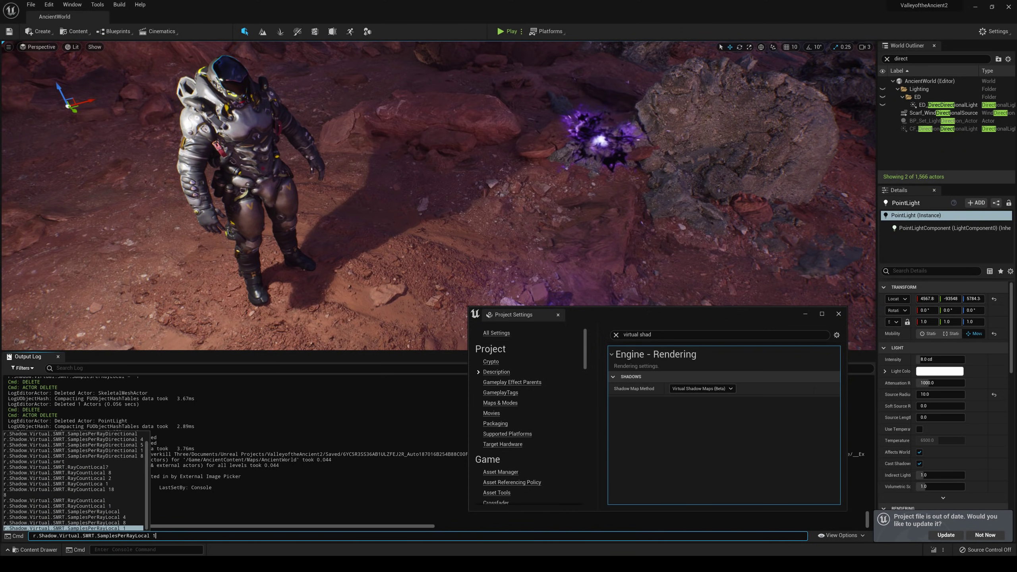
{"action": "key", "text": "BackSpace"}
{"action": "type", "text": "4"}
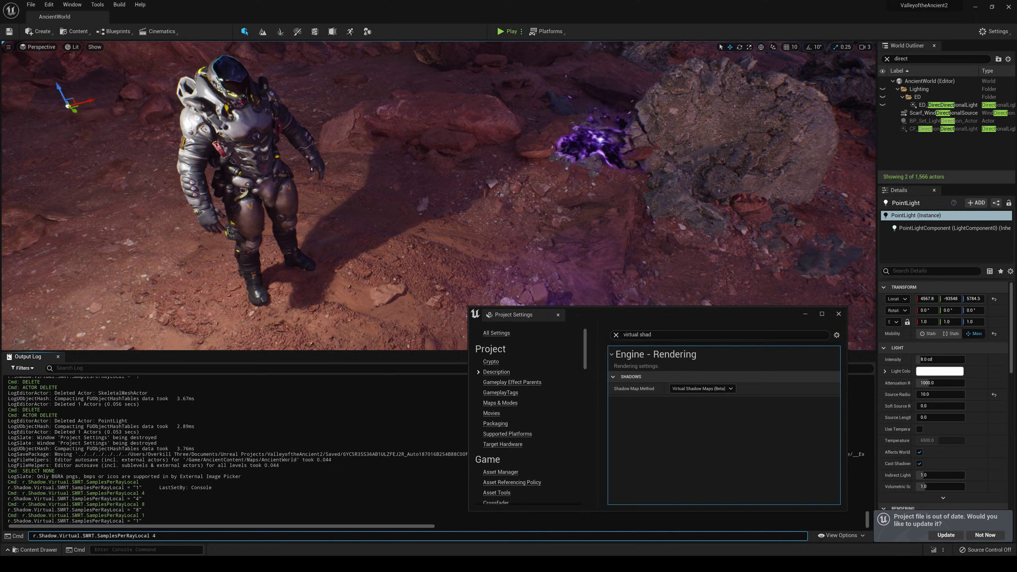
{"action": "key", "text": "Return"}
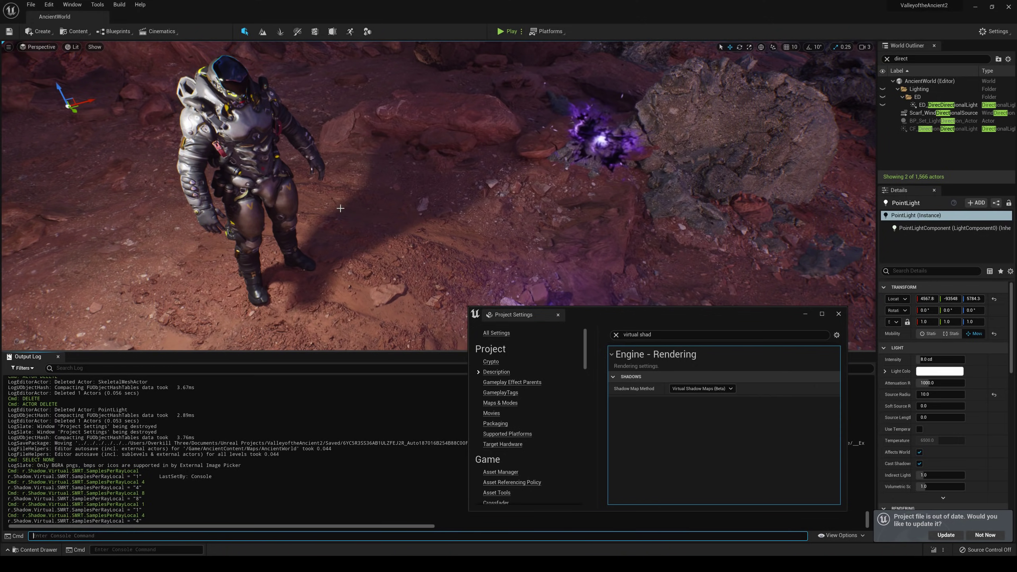
- Compare the space marine's shadow by switching the Shadow Map Method to Shadow Maps and back to Virtual Shadow Maps (Beta)
{"action": "key", "text": "w"}
{"action": "right_click_drag", "start_coordinate": [404, 176], "coordinate": [448, 98]}
{"action": "key", "text": "s"}
{"action": "key", "text": "s"}
{"action": "left_click", "coordinate": [697, 392]}
{"action": "left_click", "coordinate": [685, 414]}
{"action": "right_click_drag", "start_coordinate": [473, 182], "coordinate": [473, 204]}
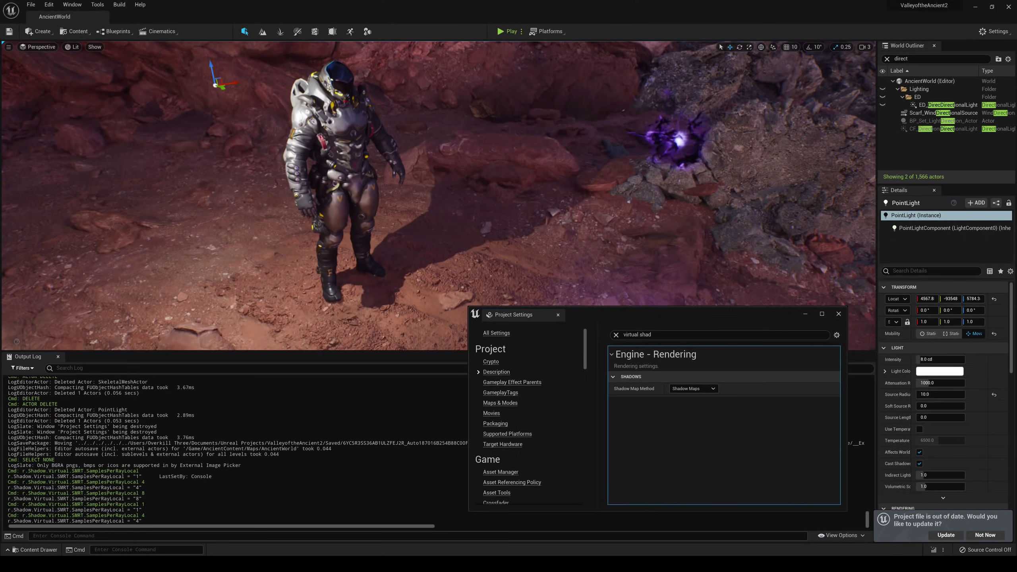
{"action": "left_click", "coordinate": [693, 388]}
{"action": "left_click", "coordinate": [676, 398]}
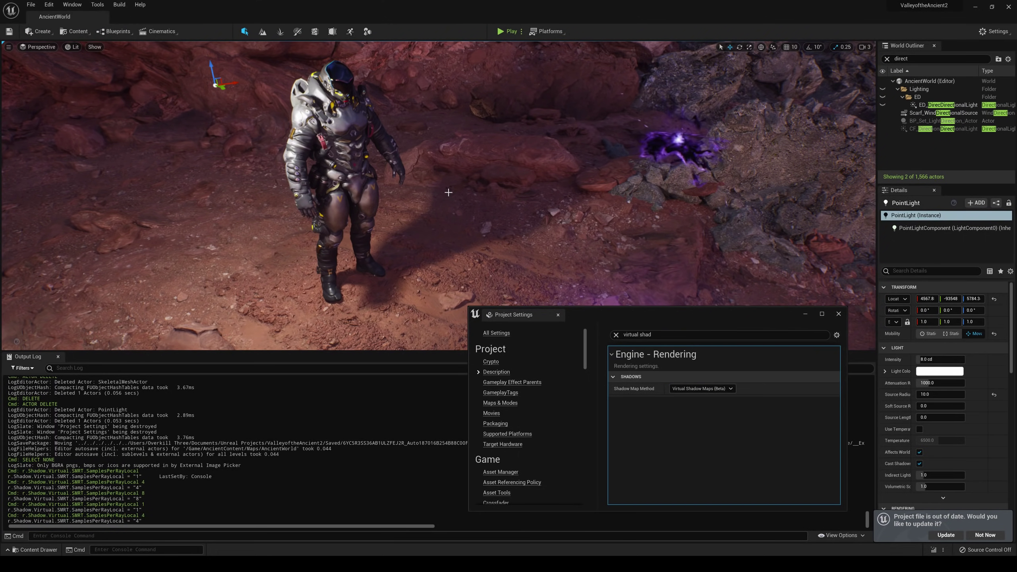
- Change the point light's source radius to 1 and return it to 10
{"action": "left_click", "coordinate": [939, 394]}
{"action": "type", "text": "1"}
{"action": "key", "text": "Return"}
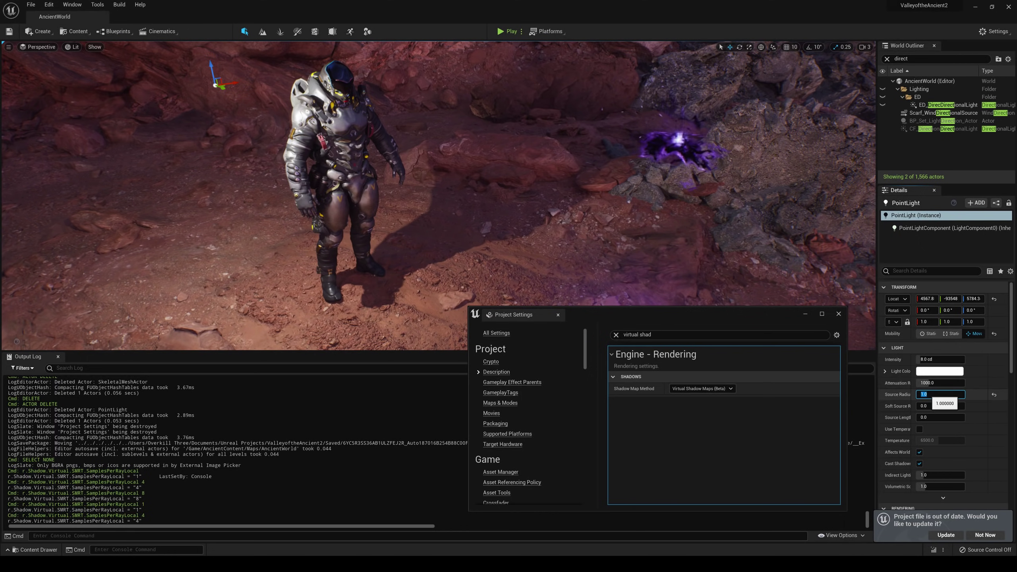
{"action": "type", "text": "0"}
{"action": "key", "text": "Return"}
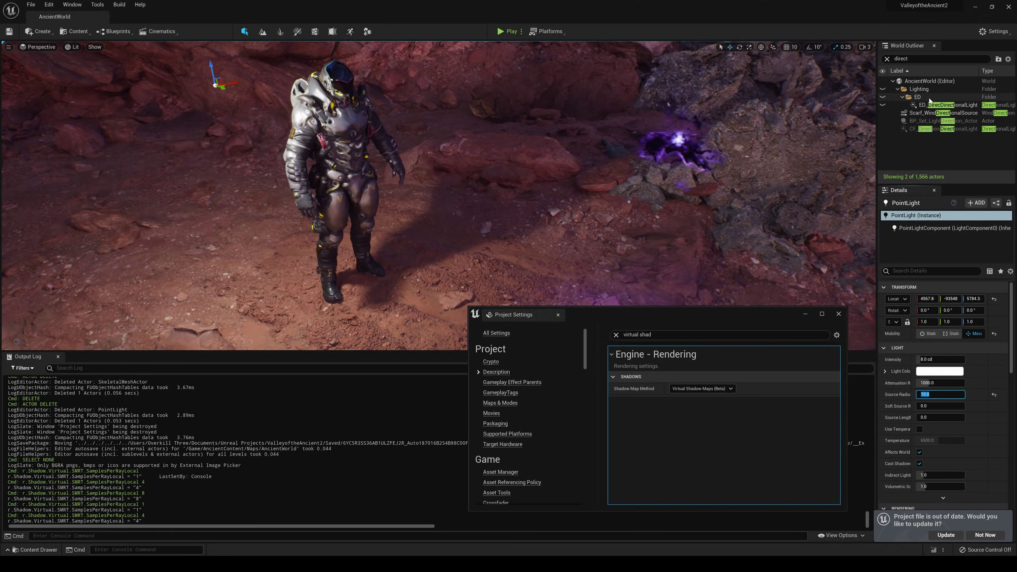
- Show the editor icons in the viewport and minimize the Project Settings window
{"action": "left_click", "coordinate": [329, 105]}
{"action": "key", "text": "g"}
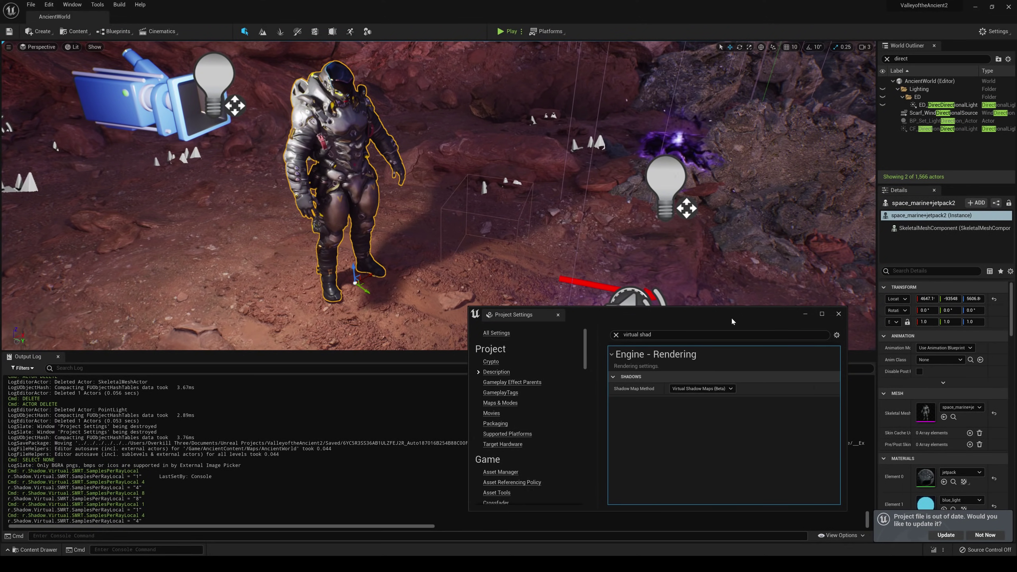
{"action": "left_click", "coordinate": [806, 314]}
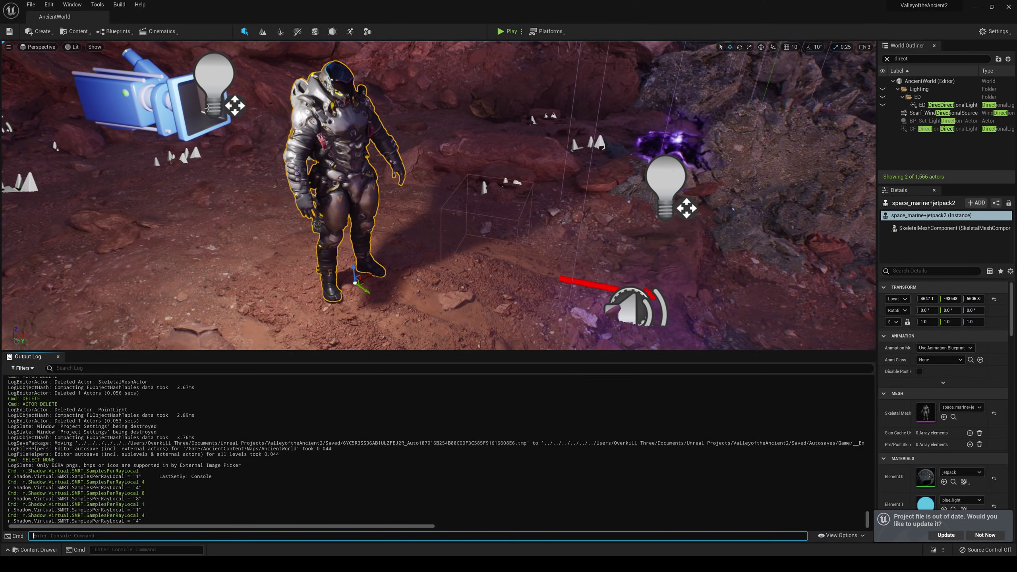
- Delete the point light near the space marine and make the ED directional light visible
{"action": "left_click", "coordinate": [208, 108]}
{"action": "key", "text": "Delete"}
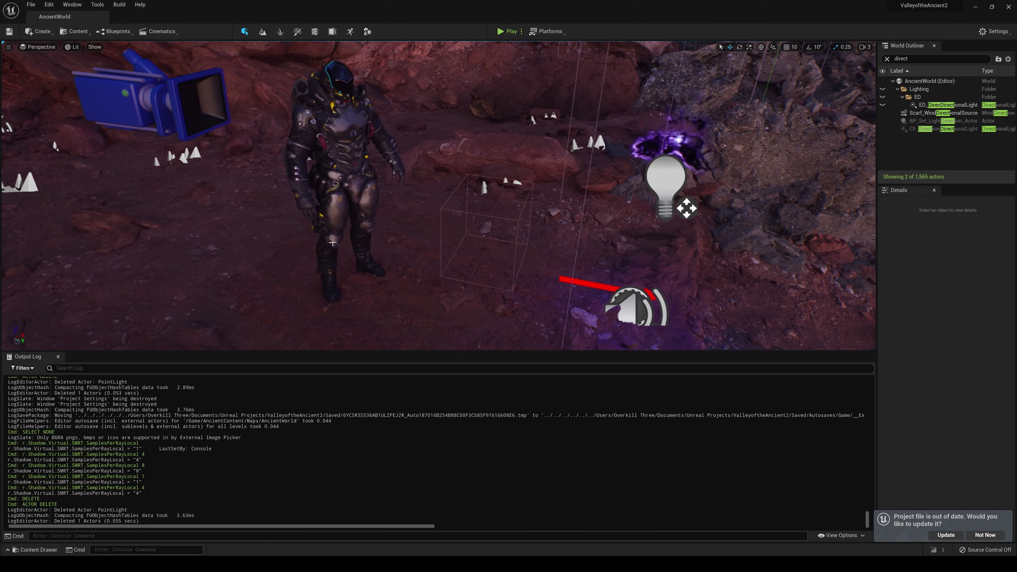
{"action": "left_click", "coordinate": [945, 105]}
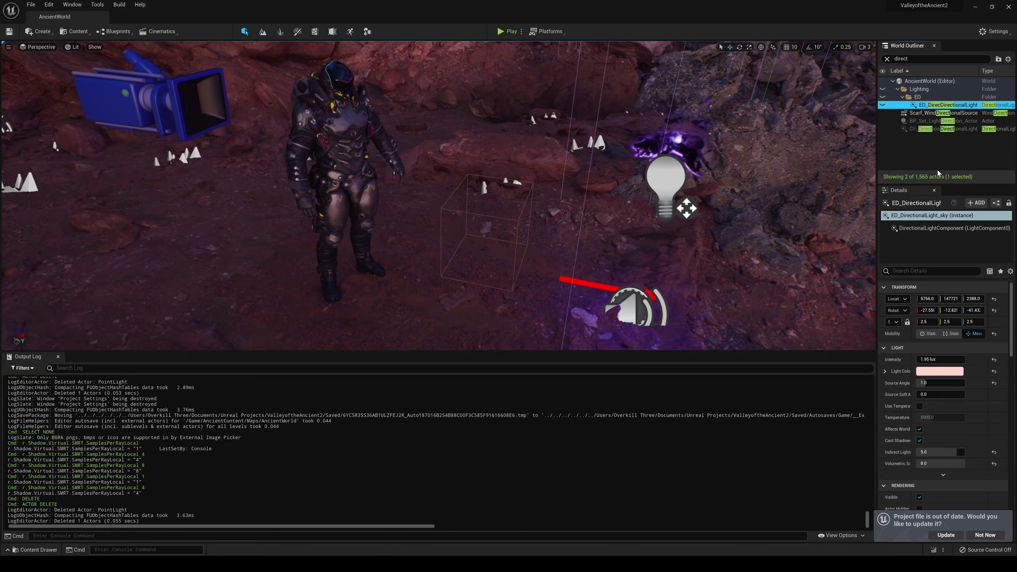
{"action": "left_click", "coordinate": [883, 105]}
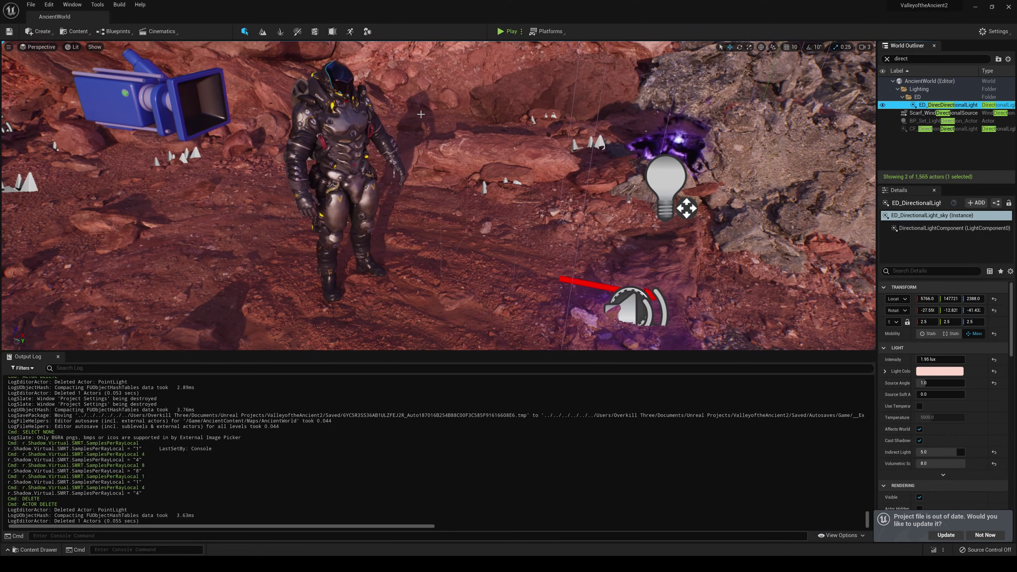
- Set the source angle of the directional light to 10
{"action": "right_click_drag", "start_coordinate": [499, 117], "coordinate": [456, 110]}
{"action": "key", "text": "d"}
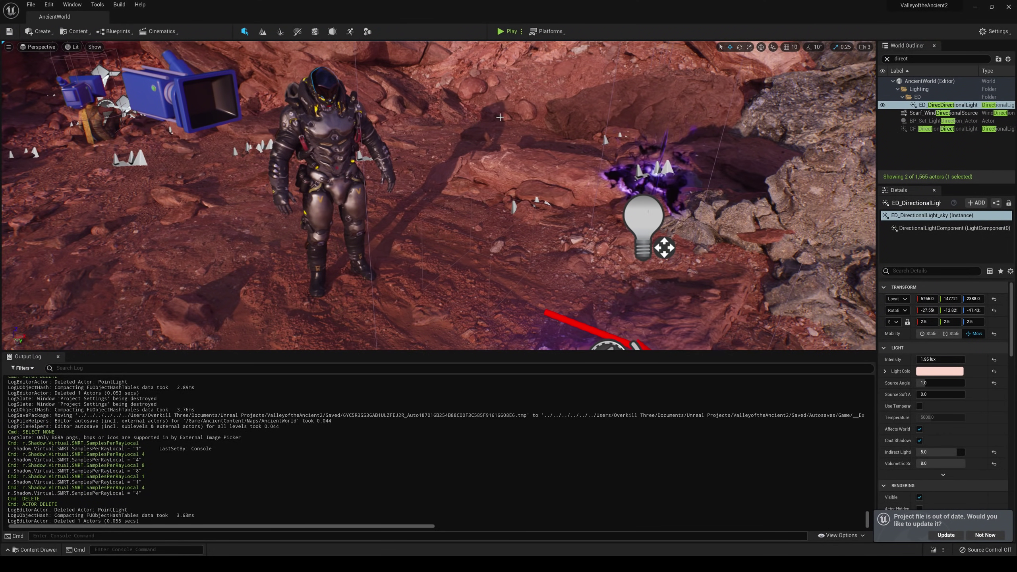
{"action": "left_click", "coordinate": [938, 383]}
{"action": "type", "text": "10"}
{"action": "key", "text": "Return"}
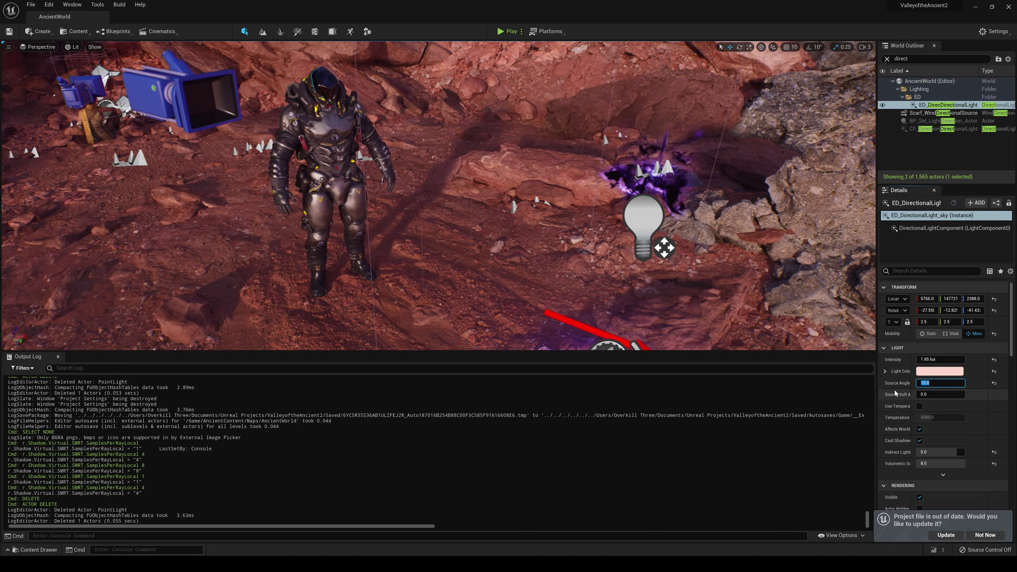
- Compare the directional shadow by setting the source angle to 1 and back to 10
{"action": "type", "text": "1"}
{"action": "key", "text": "Return"}
{"action": "type", "text": "10"}
{"action": "key", "text": "Return"}
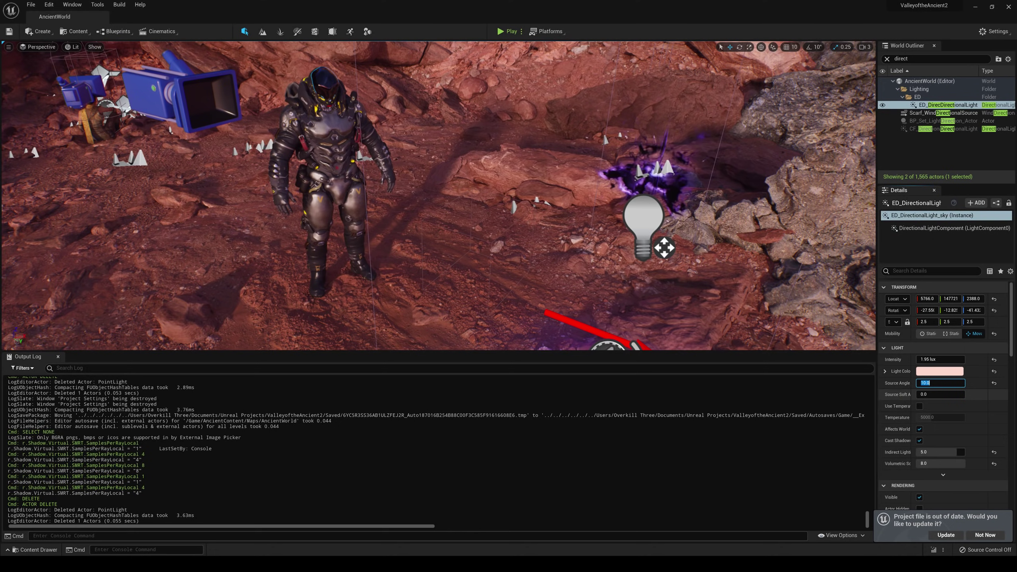
- Query the current value of the console variable r.Shadow.Virtual.SMRT.SamplesPerRayDirectional
{"action": "left_click", "coordinate": [182, 536]}
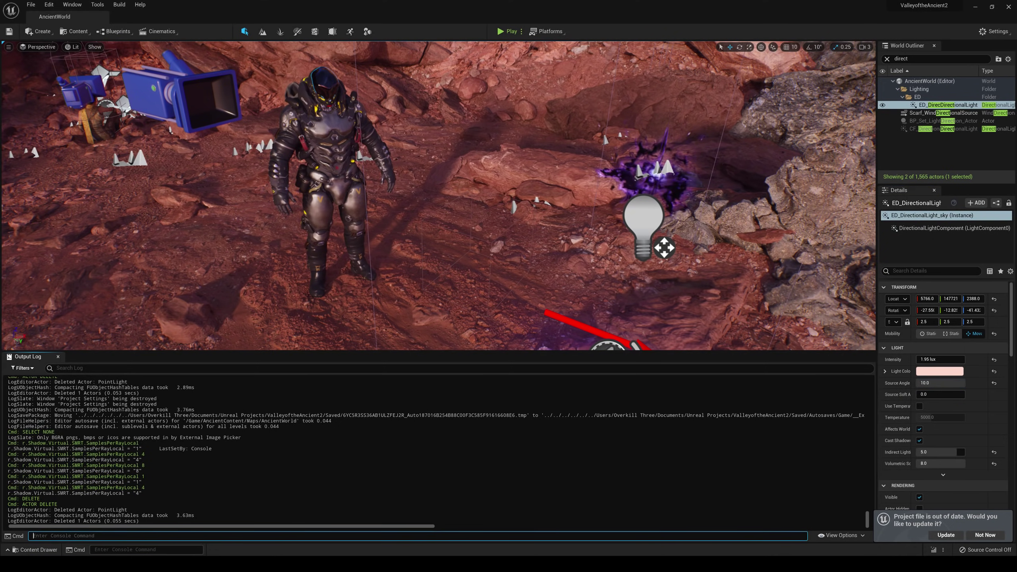
{"action": "key", "text": "Up"}
{"action": "key", "text": "BackSpace"}
{"action": "key", "text": "BackSpace"}
{"action": "key", "text": "BackSpace"}
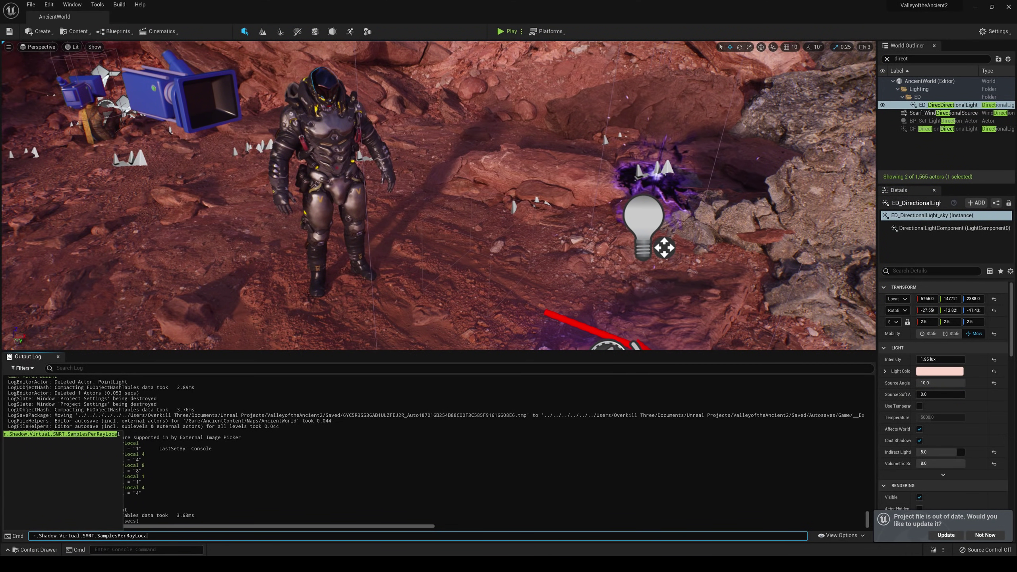
{"action": "key", "text": "BackSpace"}
{"action": "key", "text": "Up"}
{"action": "key", "text": "Return"}
- Set r.Shadow.Virtual.SMRT.SamplesPerRayDirectional to 1 through the console
{"action": "key", "text": "Up"}
{"action": "type", "text": "1"}
{"action": "key", "text": "Return"}
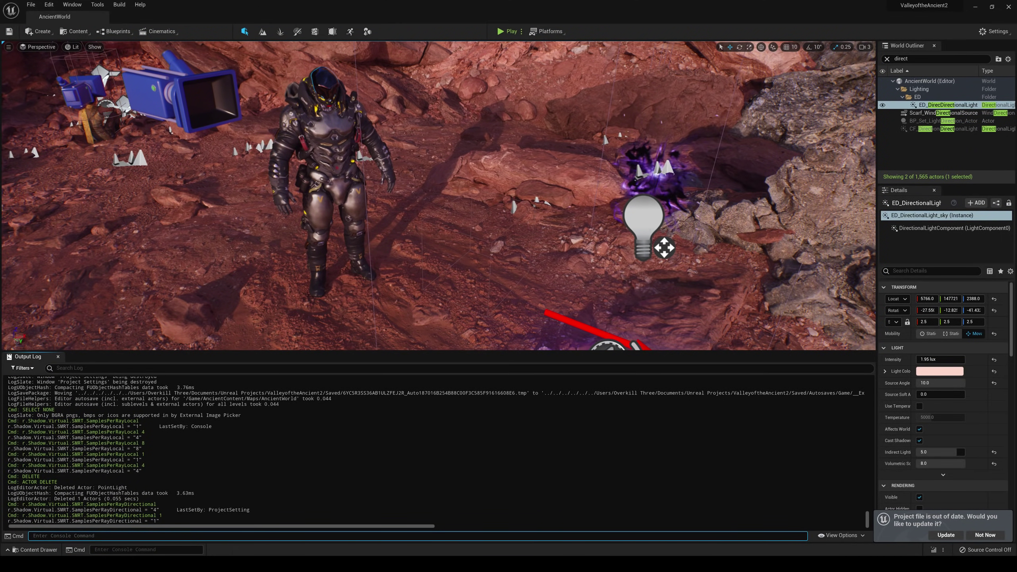
- Set r.Shadow.Virtual.SMRT.SamplesPerRayDirectional to 4 through the console
{"action": "key", "text": "Up"}
{"action": "key", "text": "BackSpace"}
{"action": "type", "text": "4"}
{"action": "key", "text": "Return"}
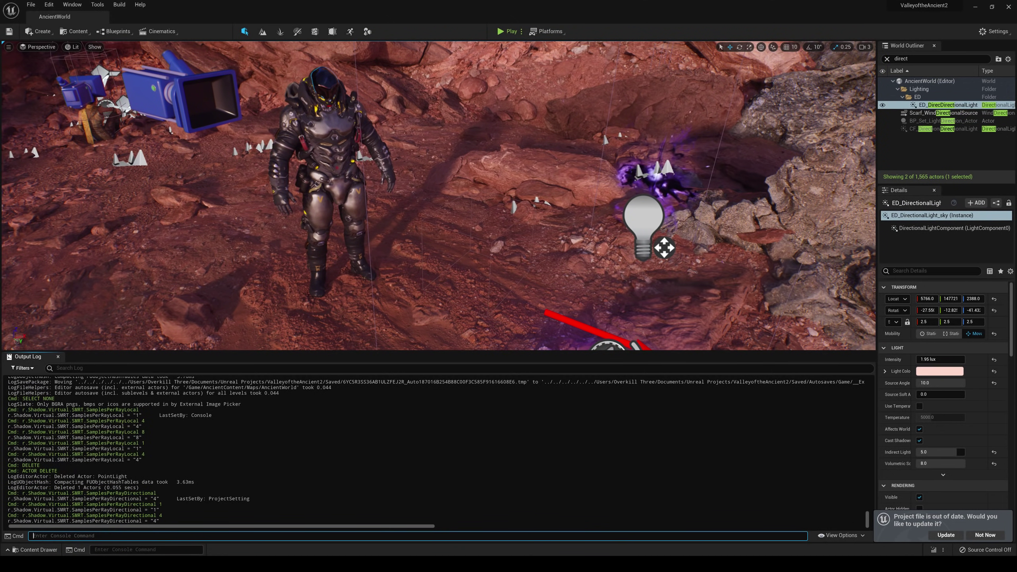
- Raise r.Shadow.Virtual.SMRT.SamplesPerRayDirectional to 8 through the console
{"action": "key", "text": "Up"}
{"action": "type", "text": "8"}
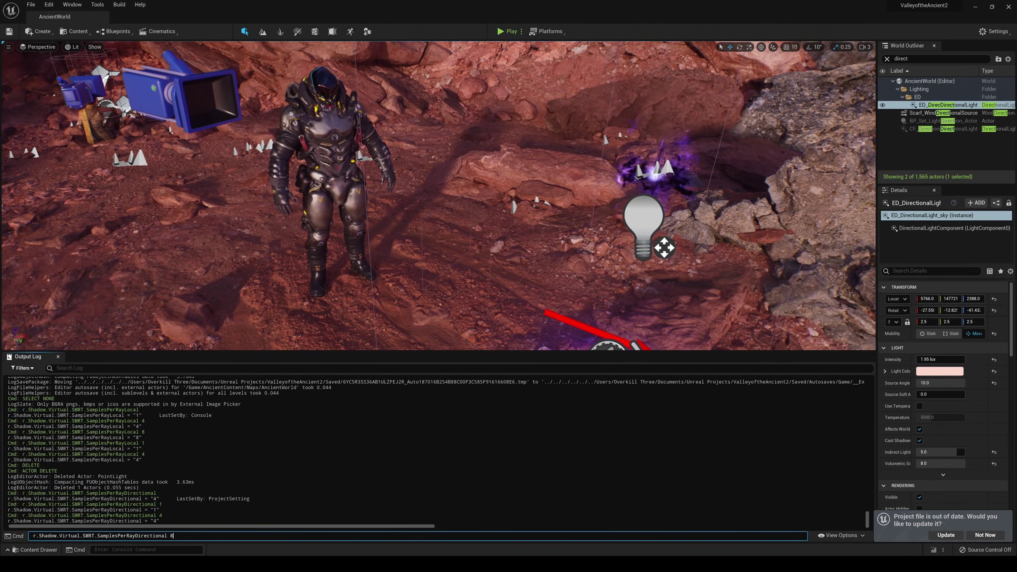
{"action": "key", "text": "Return"}
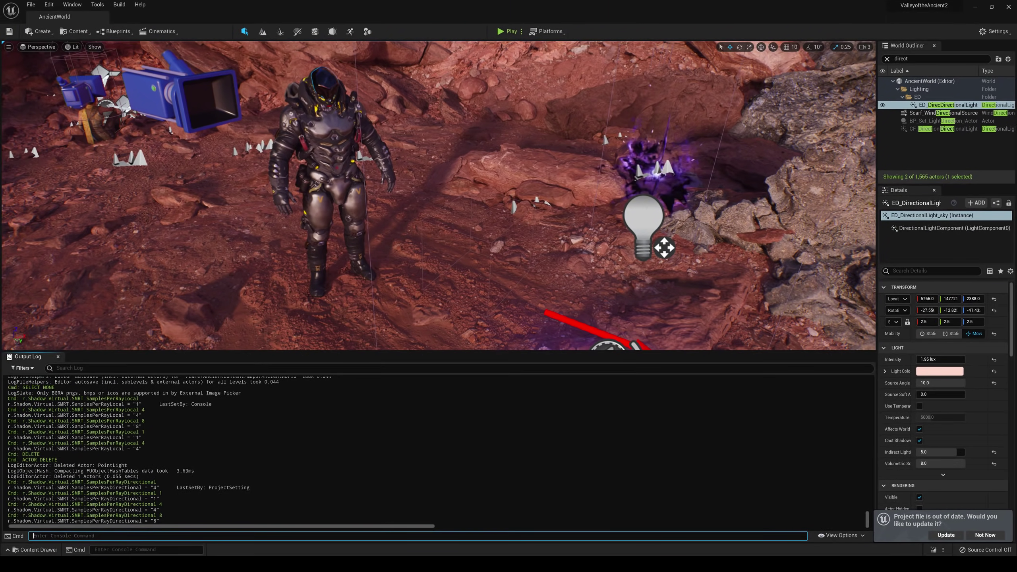
- Lower r.Shadow.Virtual.SMRT.SamplesPerRayDirectional to 1 through the console
{"action": "key", "text": "Up"}
{"action": "key", "text": "BackSpace"}
{"action": "type", "text": "1"}
{"action": "key", "text": "Return"}
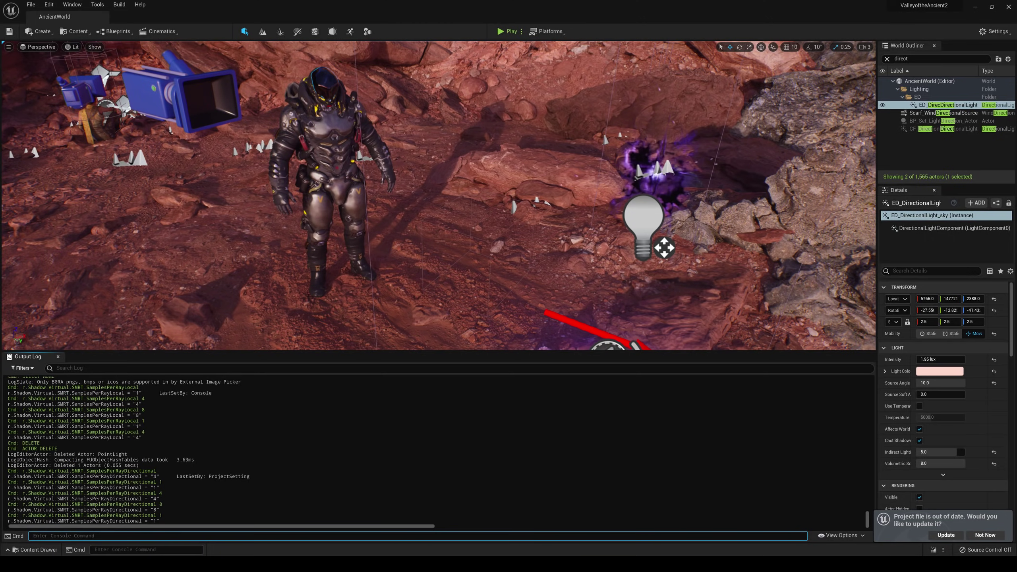